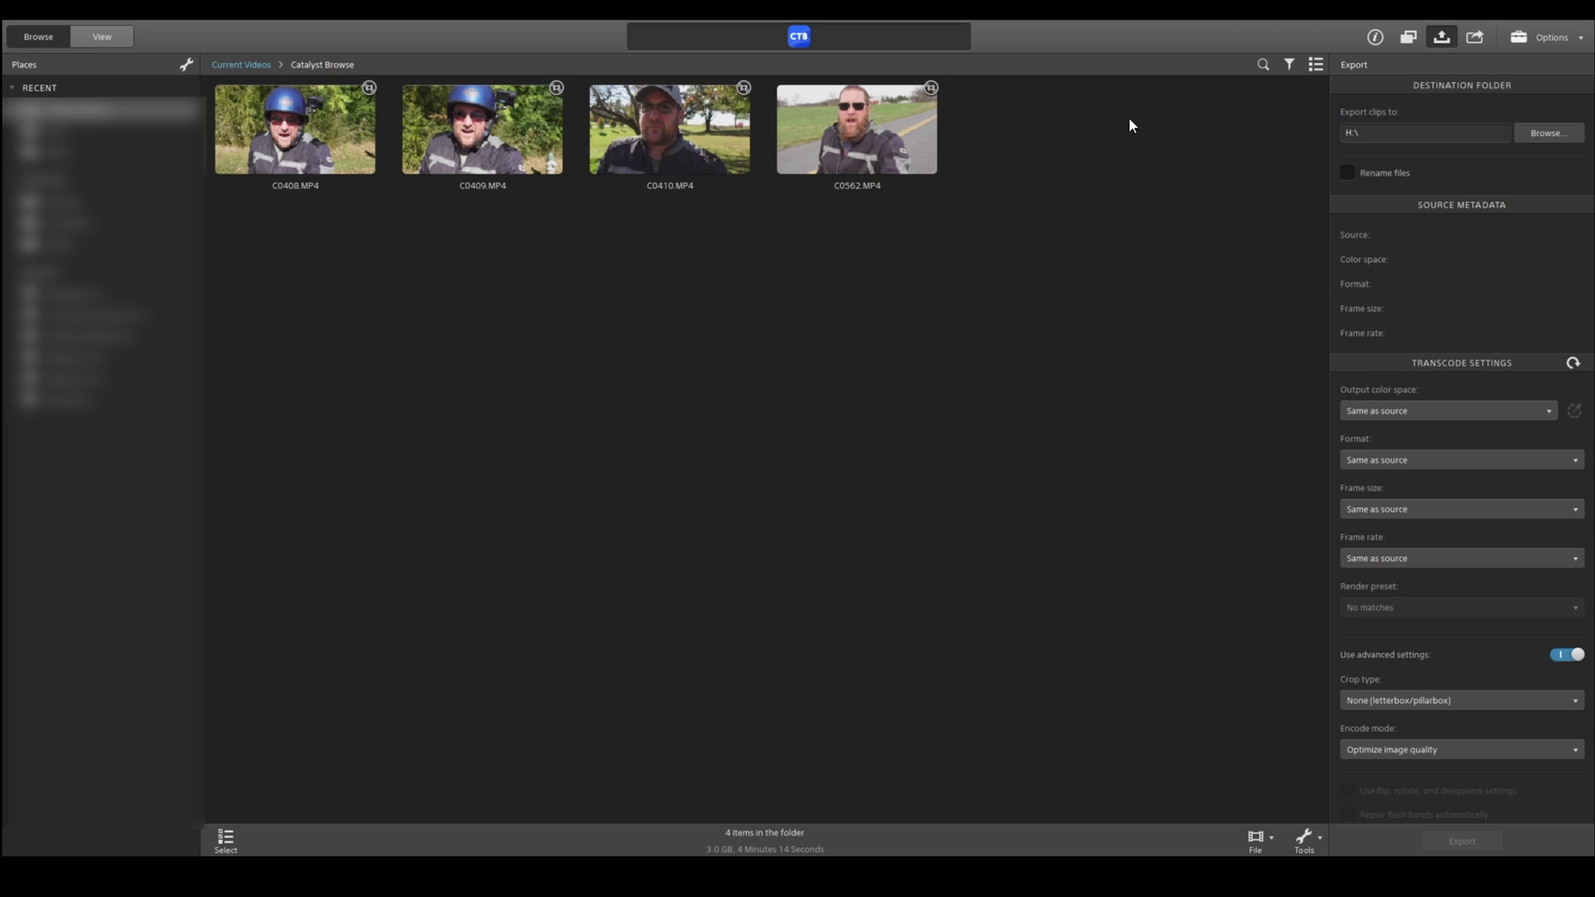
Open C0408.MP4 in the clip stabilization workspace and analyze it
{"action": "left_click", "coordinate": [307, 137]}
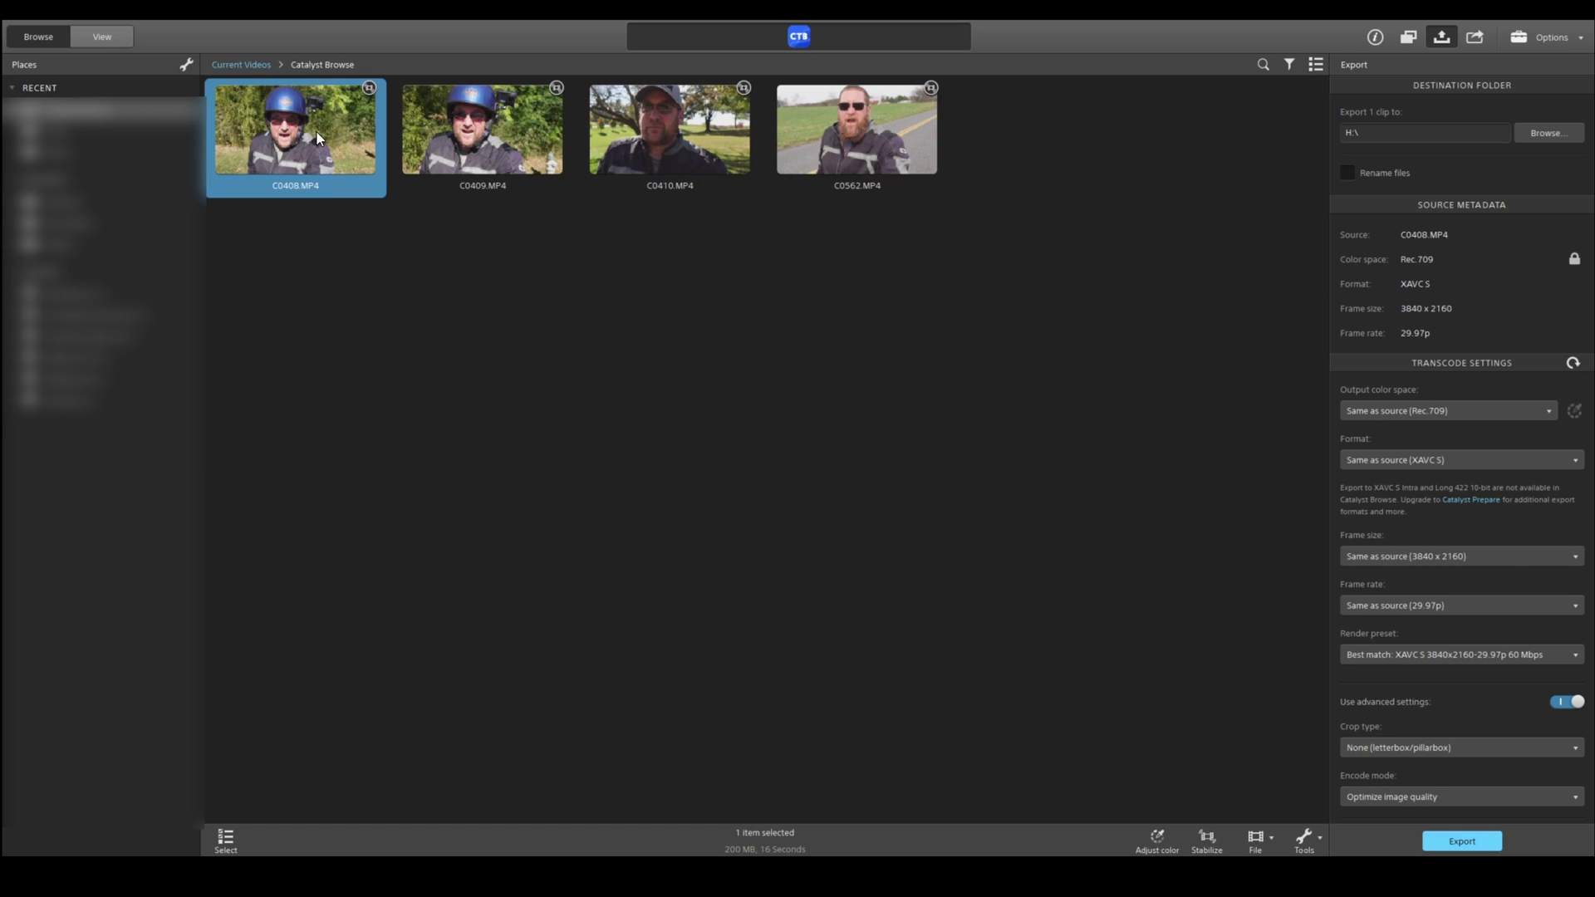
{"action": "double_click", "coordinate": [317, 137]}
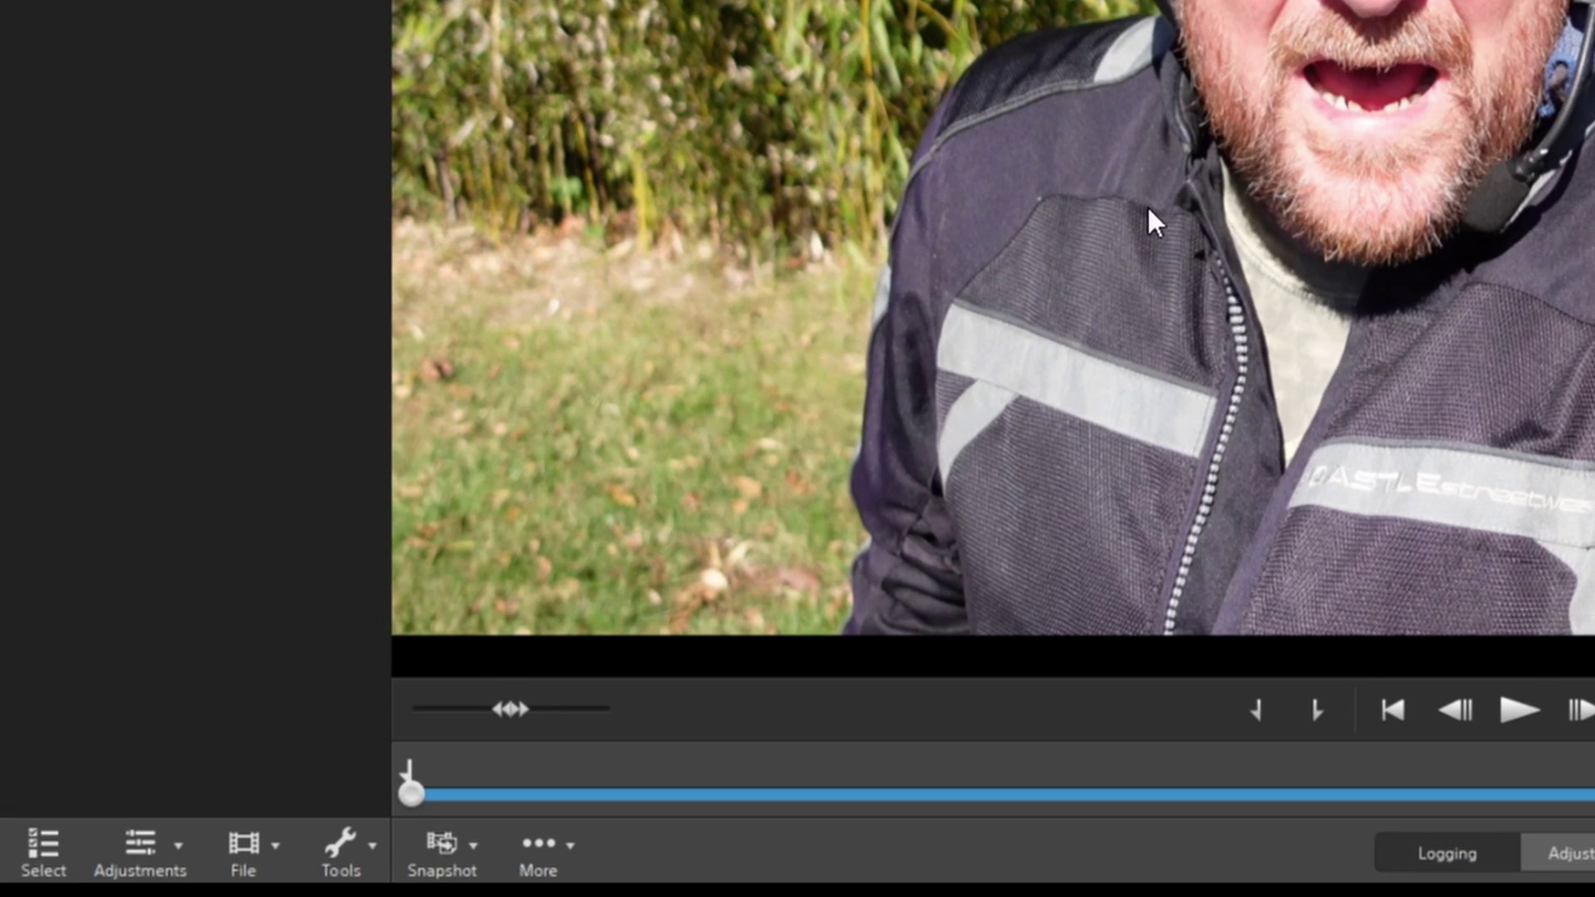
{"action": "left_click", "coordinate": [170, 868]}
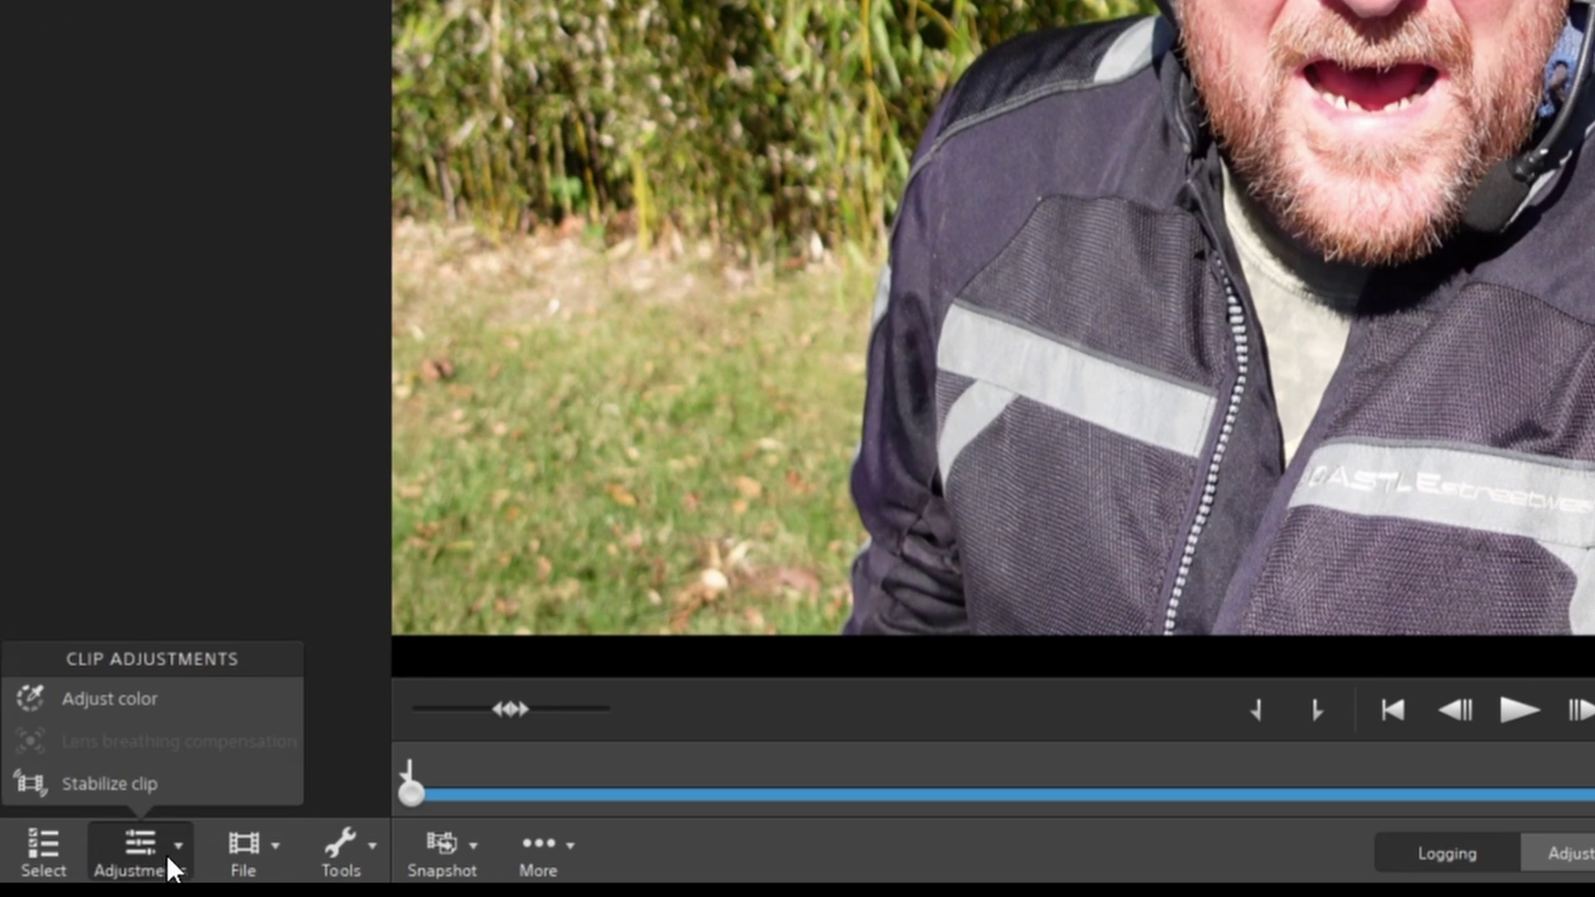
{"action": "left_click", "coordinate": [162, 784]}
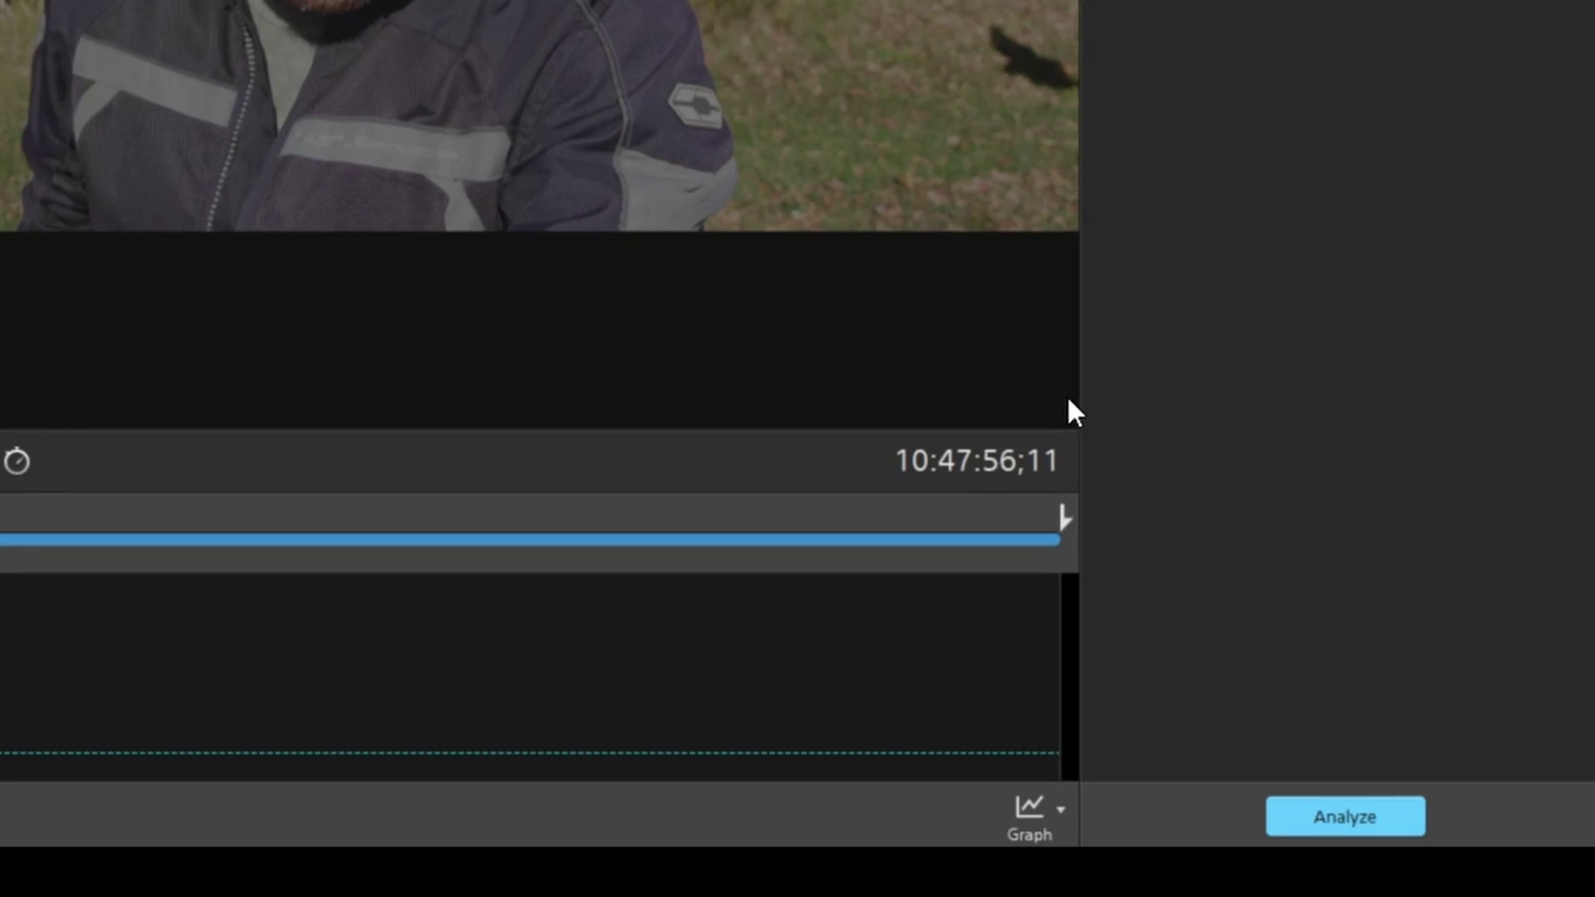
{"action": "left_click", "coordinate": [1343, 817]}
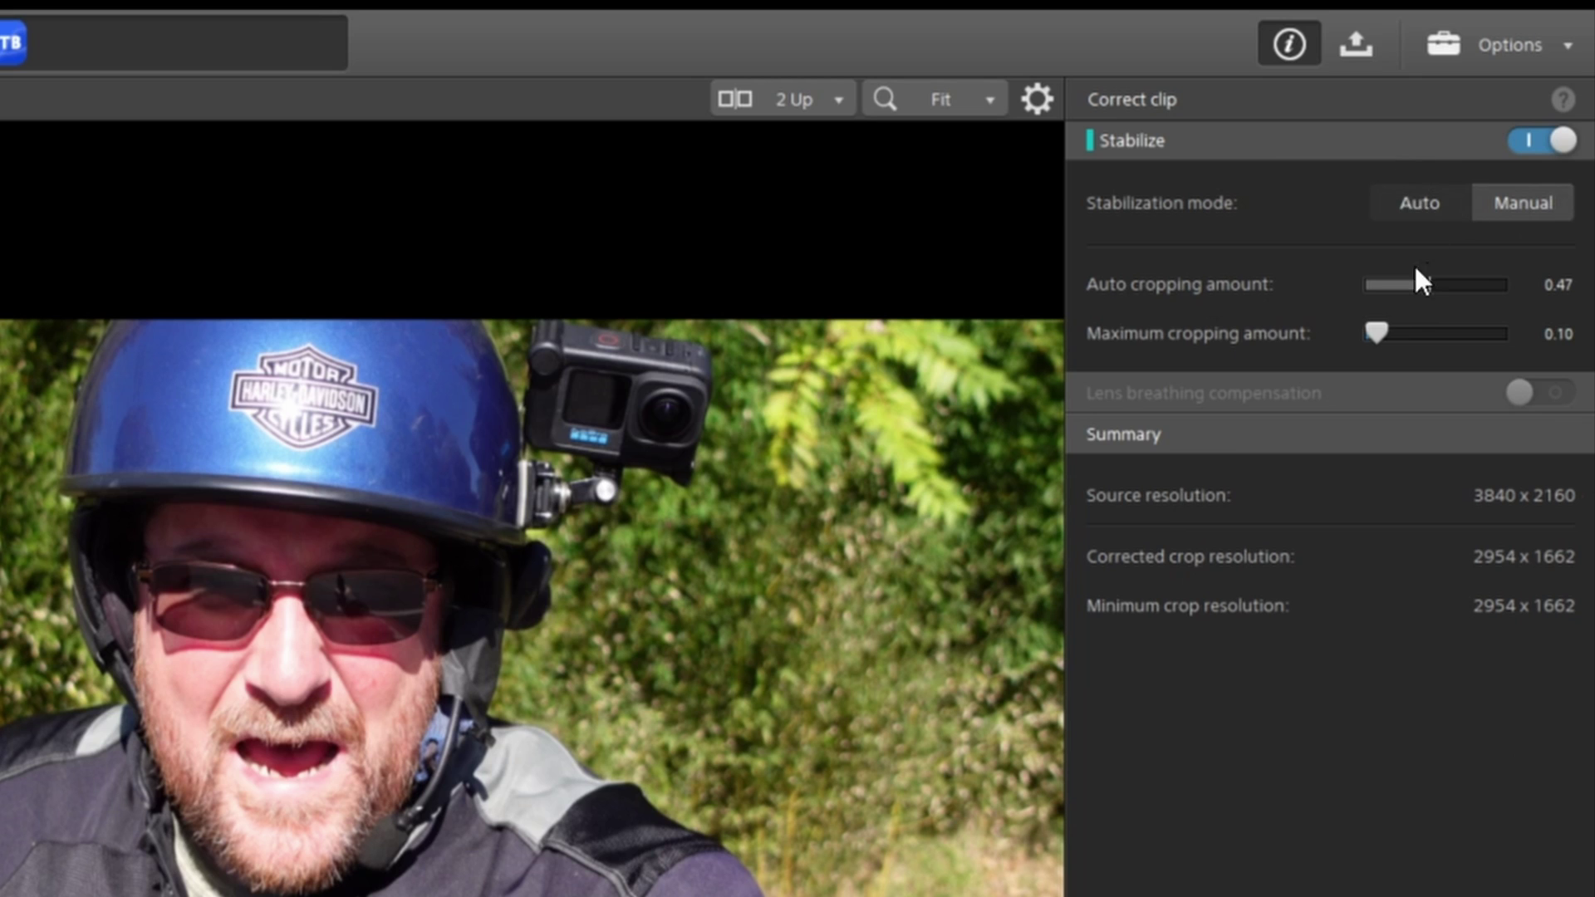
Set the maximum cropping amount for C0408.MP4 to 0.08 and play the stabilized preview beside the original
{"action": "left_click_drag", "start_coordinate": [1378, 329], "coordinate": [1418, 326]}
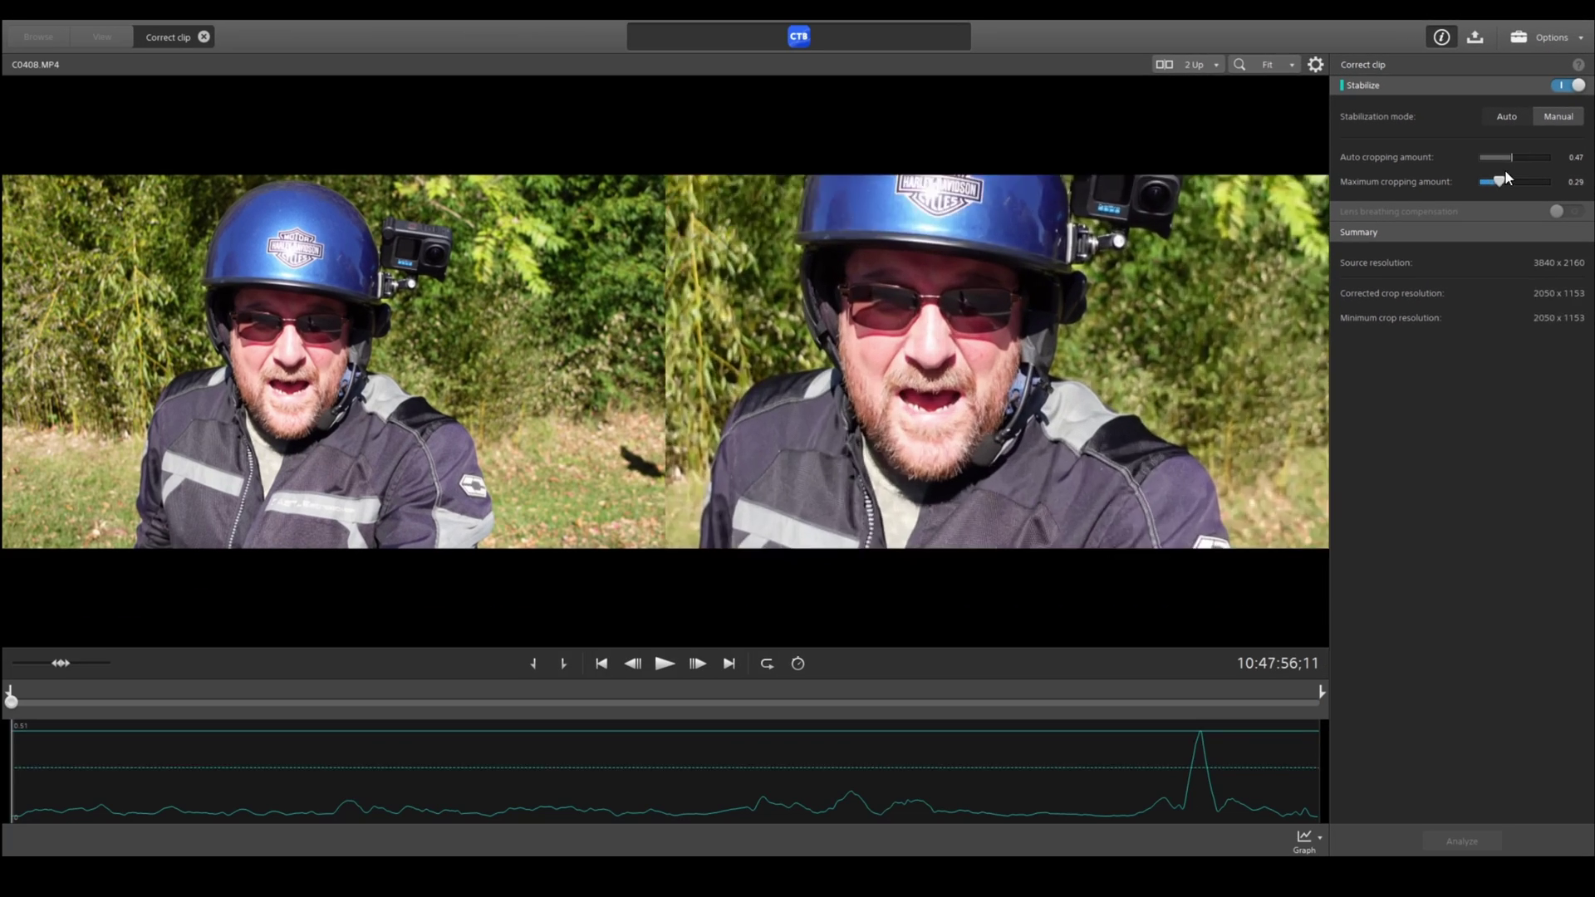
{"action": "left_click_drag", "start_coordinate": [1505, 171], "coordinate": [1471, 188]}
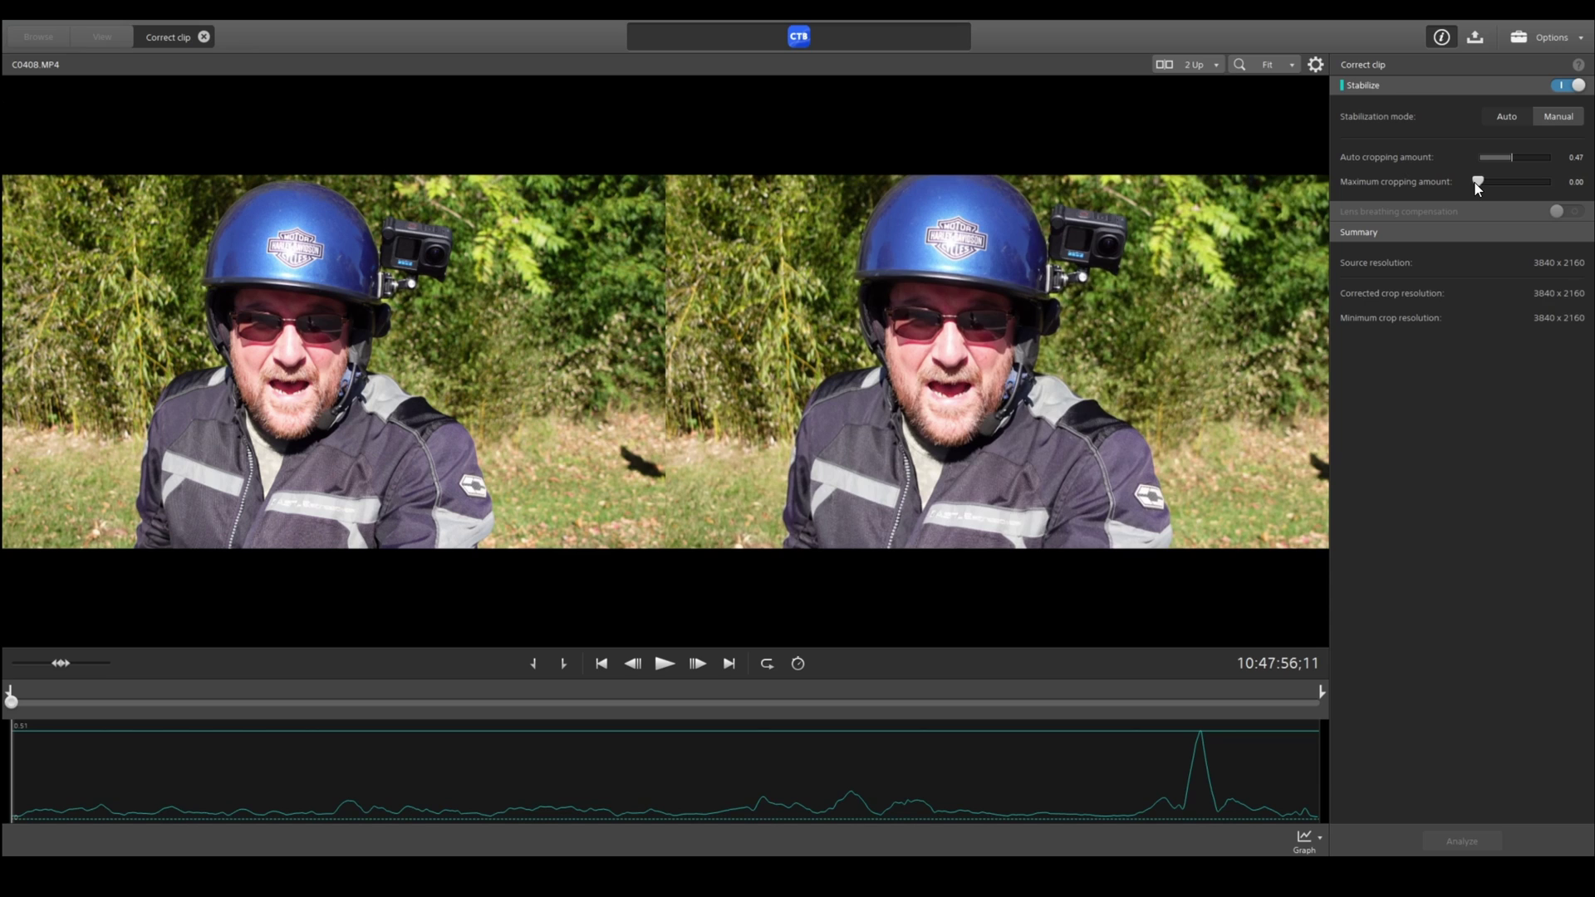
{"action": "left_click_drag", "start_coordinate": [1478, 183], "coordinate": [1482, 185]}
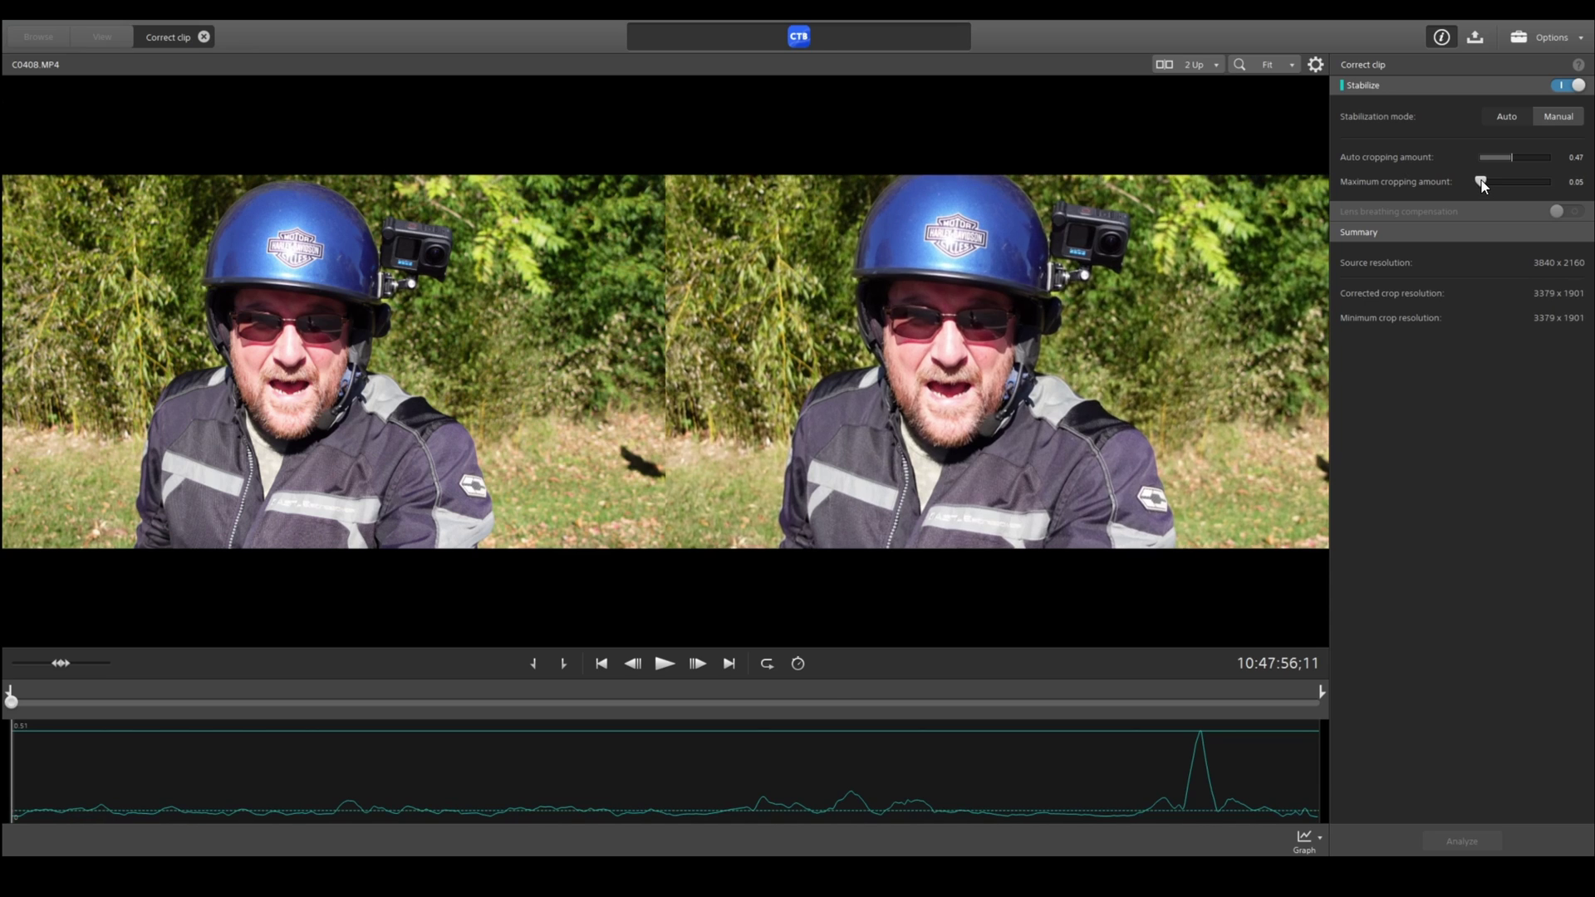
{"action": "left_click_drag", "start_coordinate": [1482, 184], "coordinate": [1486, 184]}
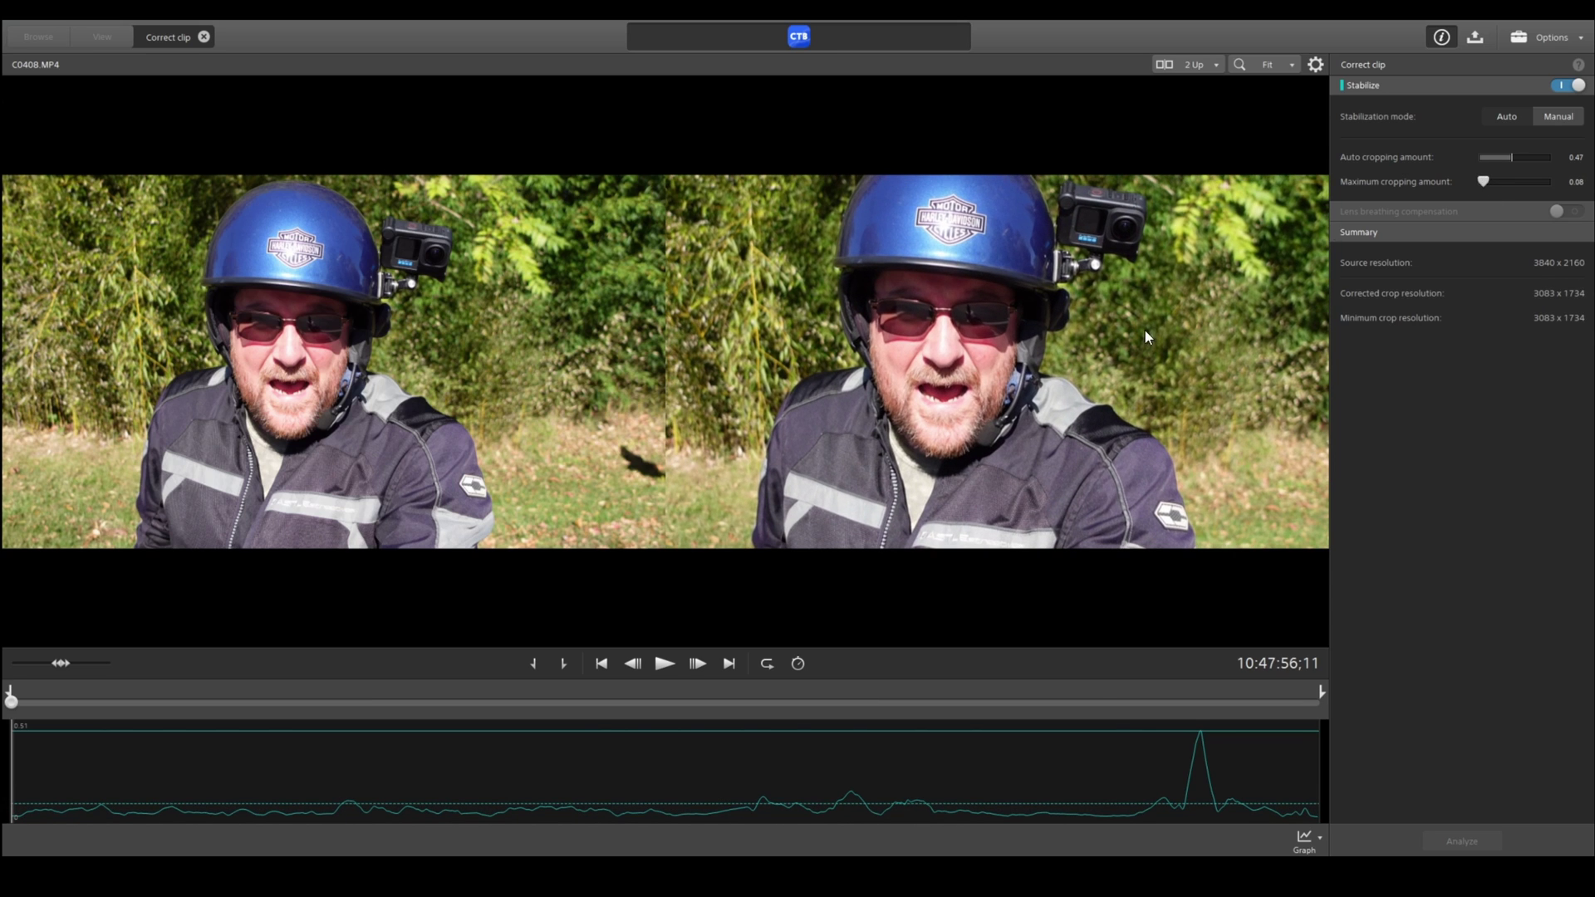
{"action": "left_click", "coordinate": [665, 669]}
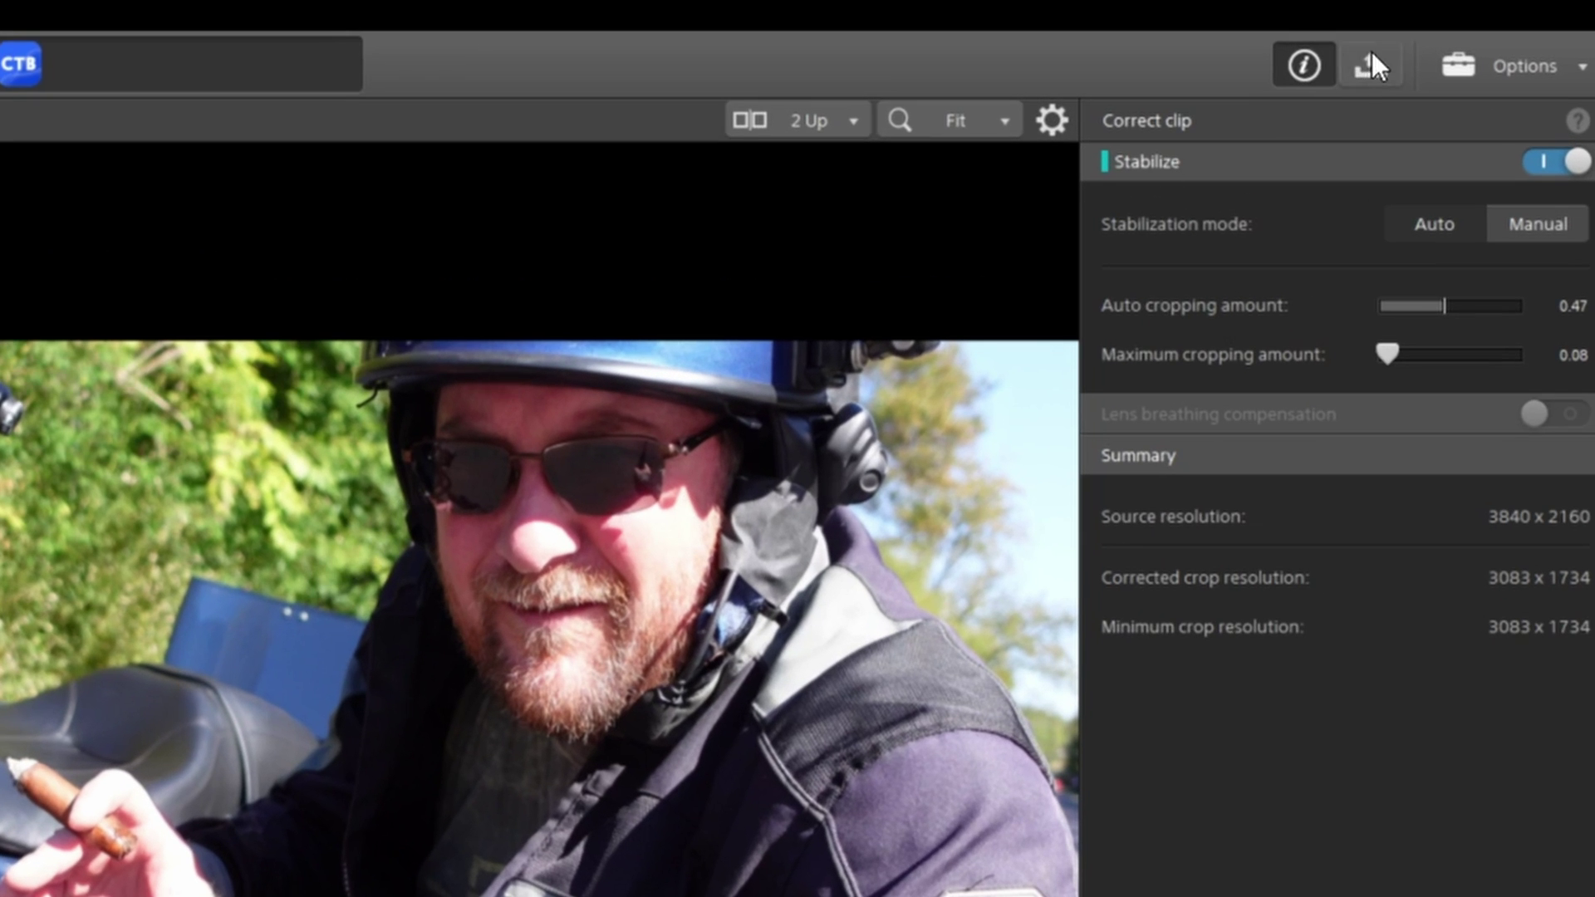
Export the stabilized C0408.MP4 to H:\ with format, frame size and frame rate same as source, and exit the correction workspace
{"action": "left_click", "coordinate": [1370, 64]}
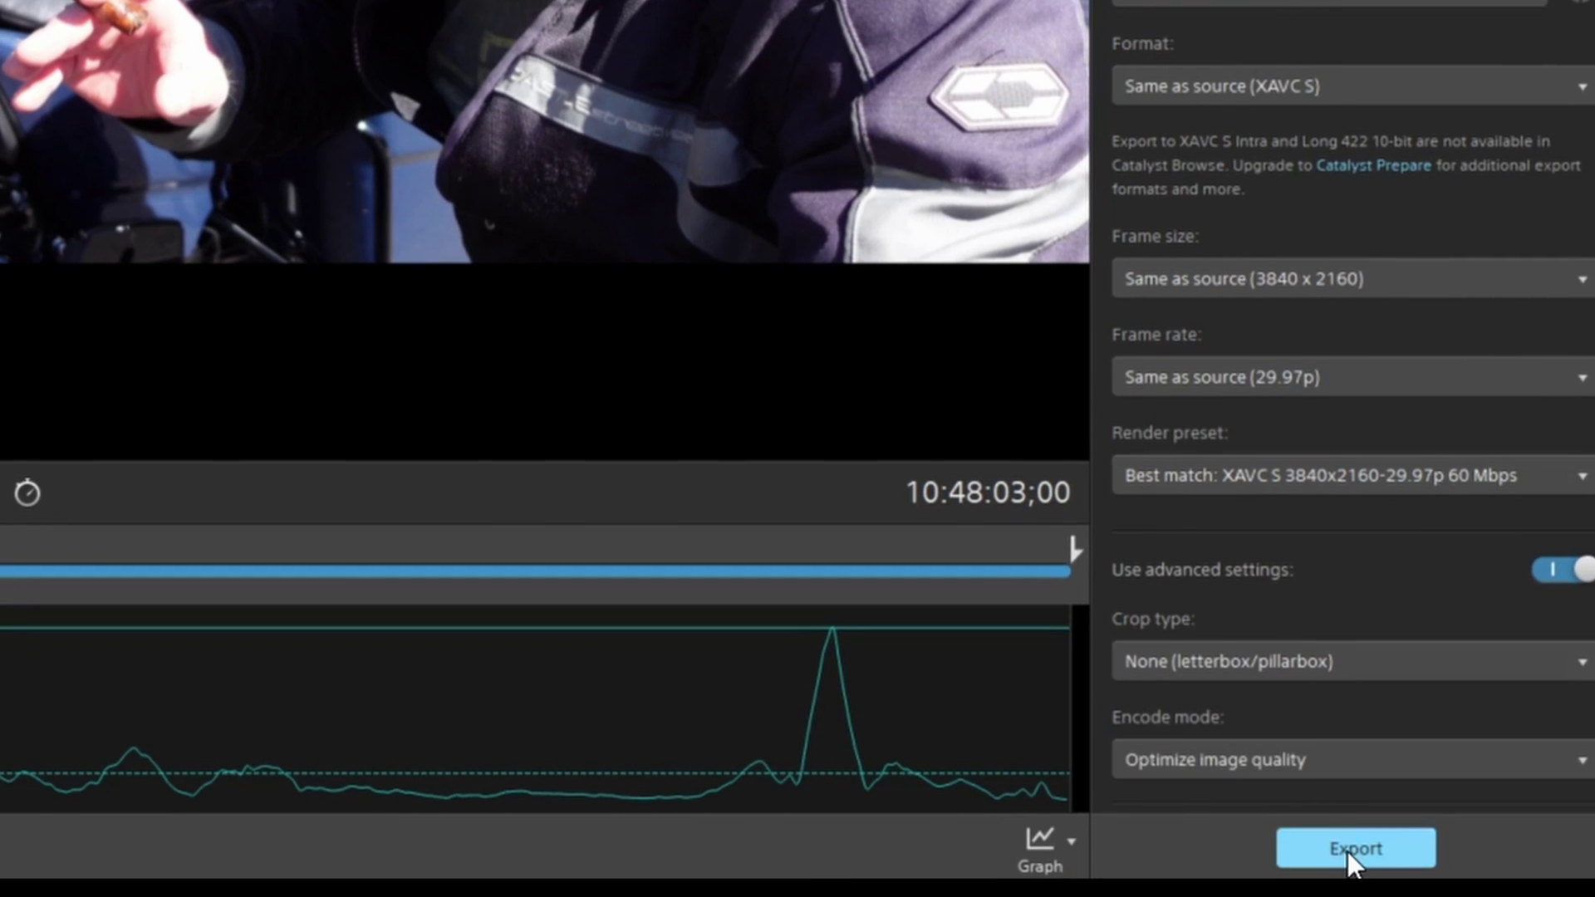
{"action": "left_click", "coordinate": [1350, 849]}
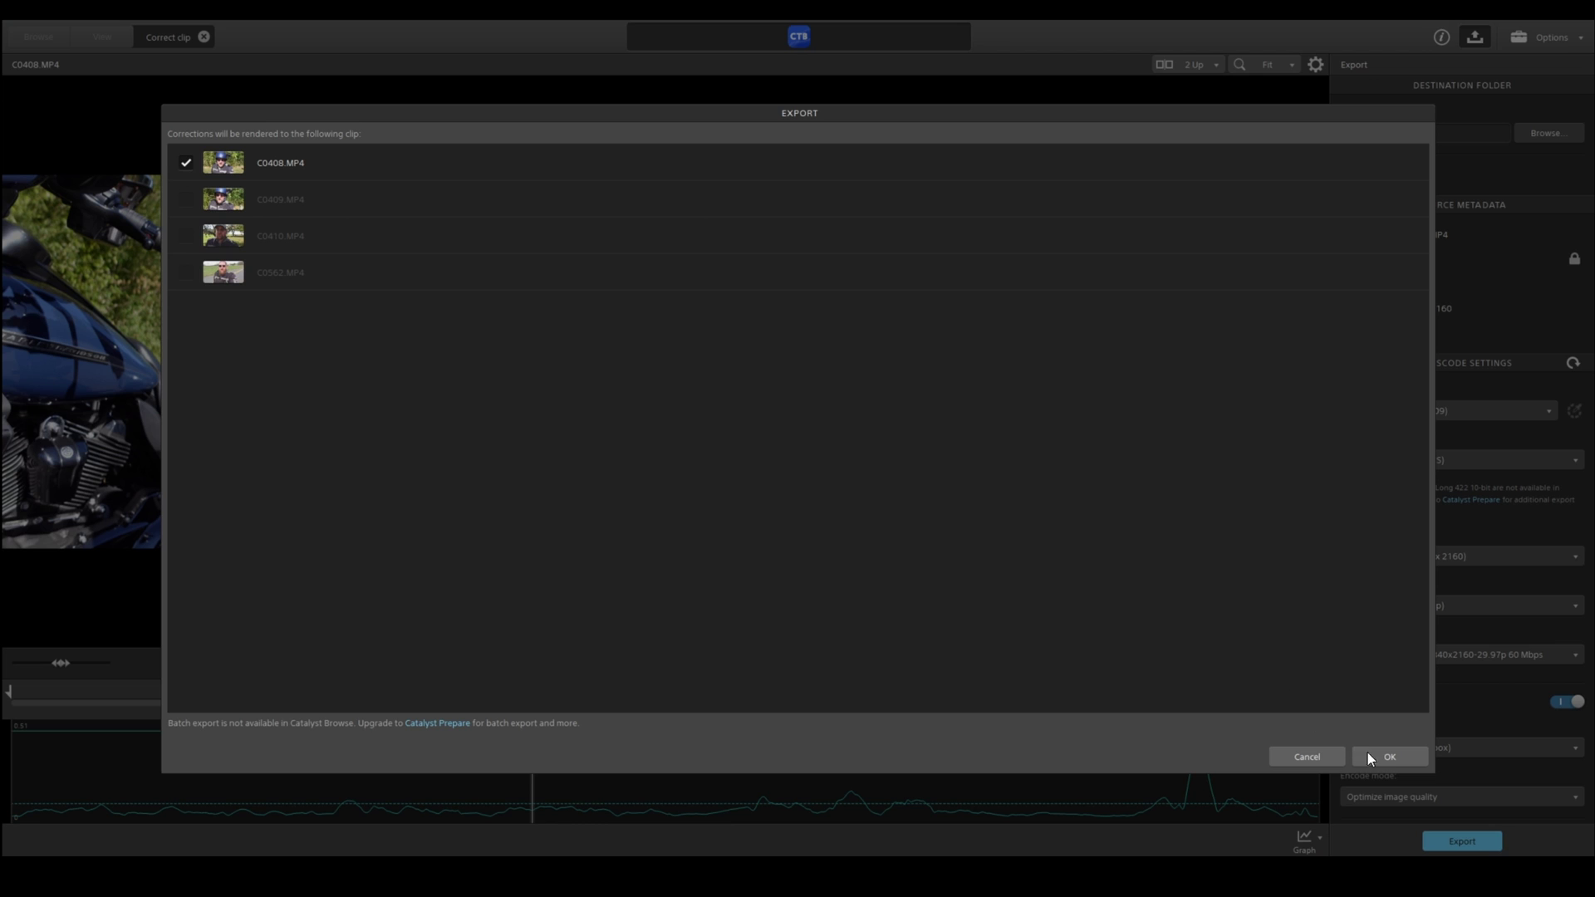
{"action": "left_click", "coordinate": [1397, 756]}
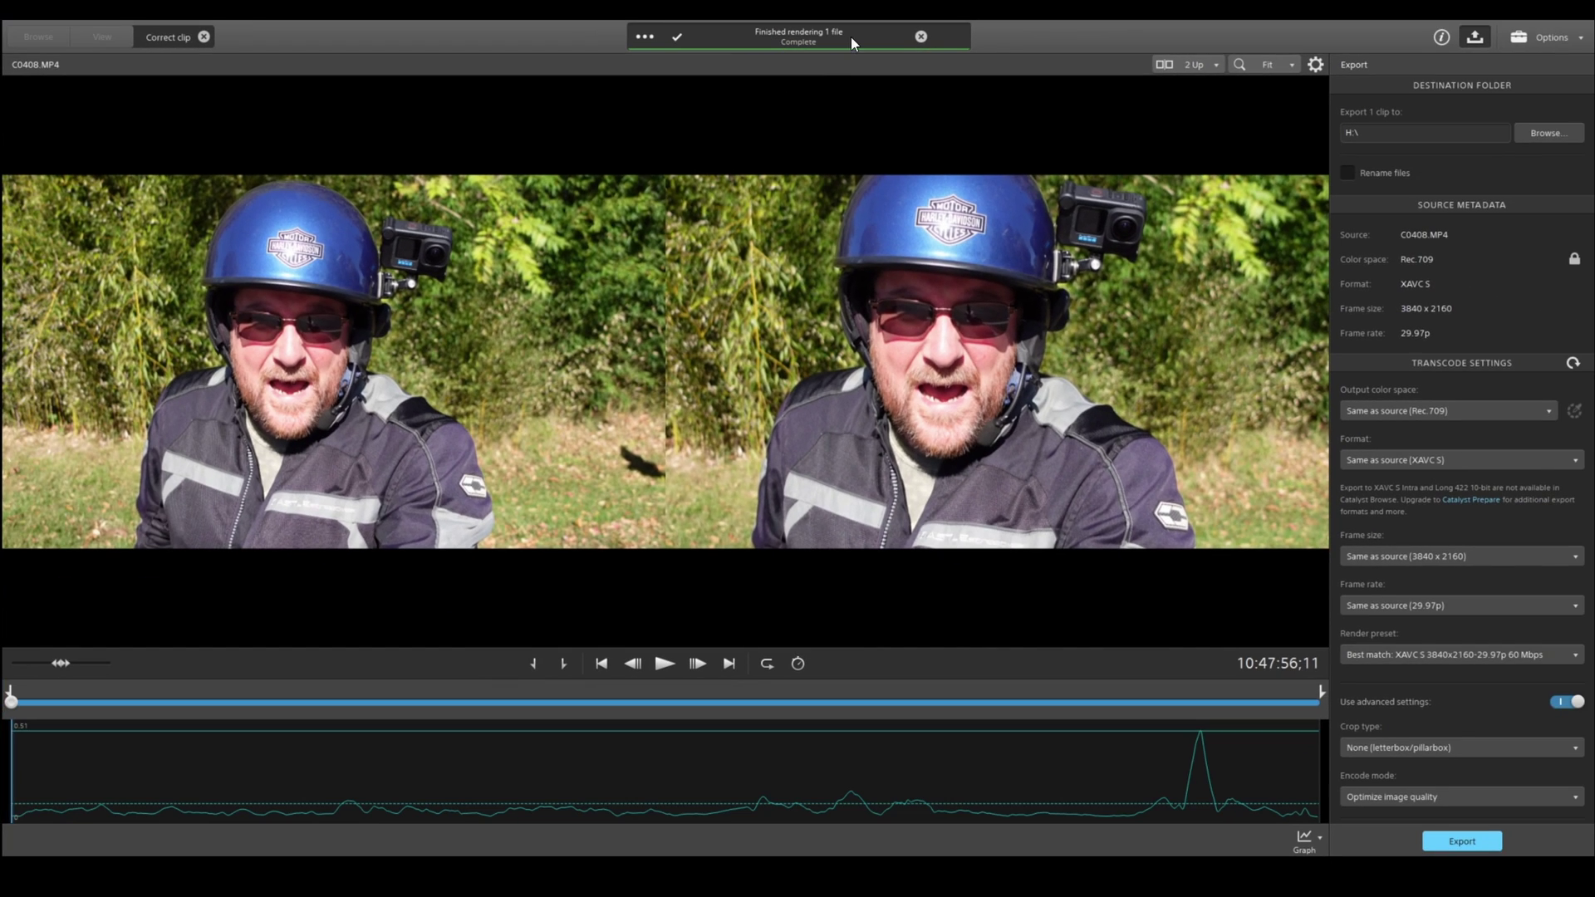
{"action": "left_click", "coordinate": [203, 37]}
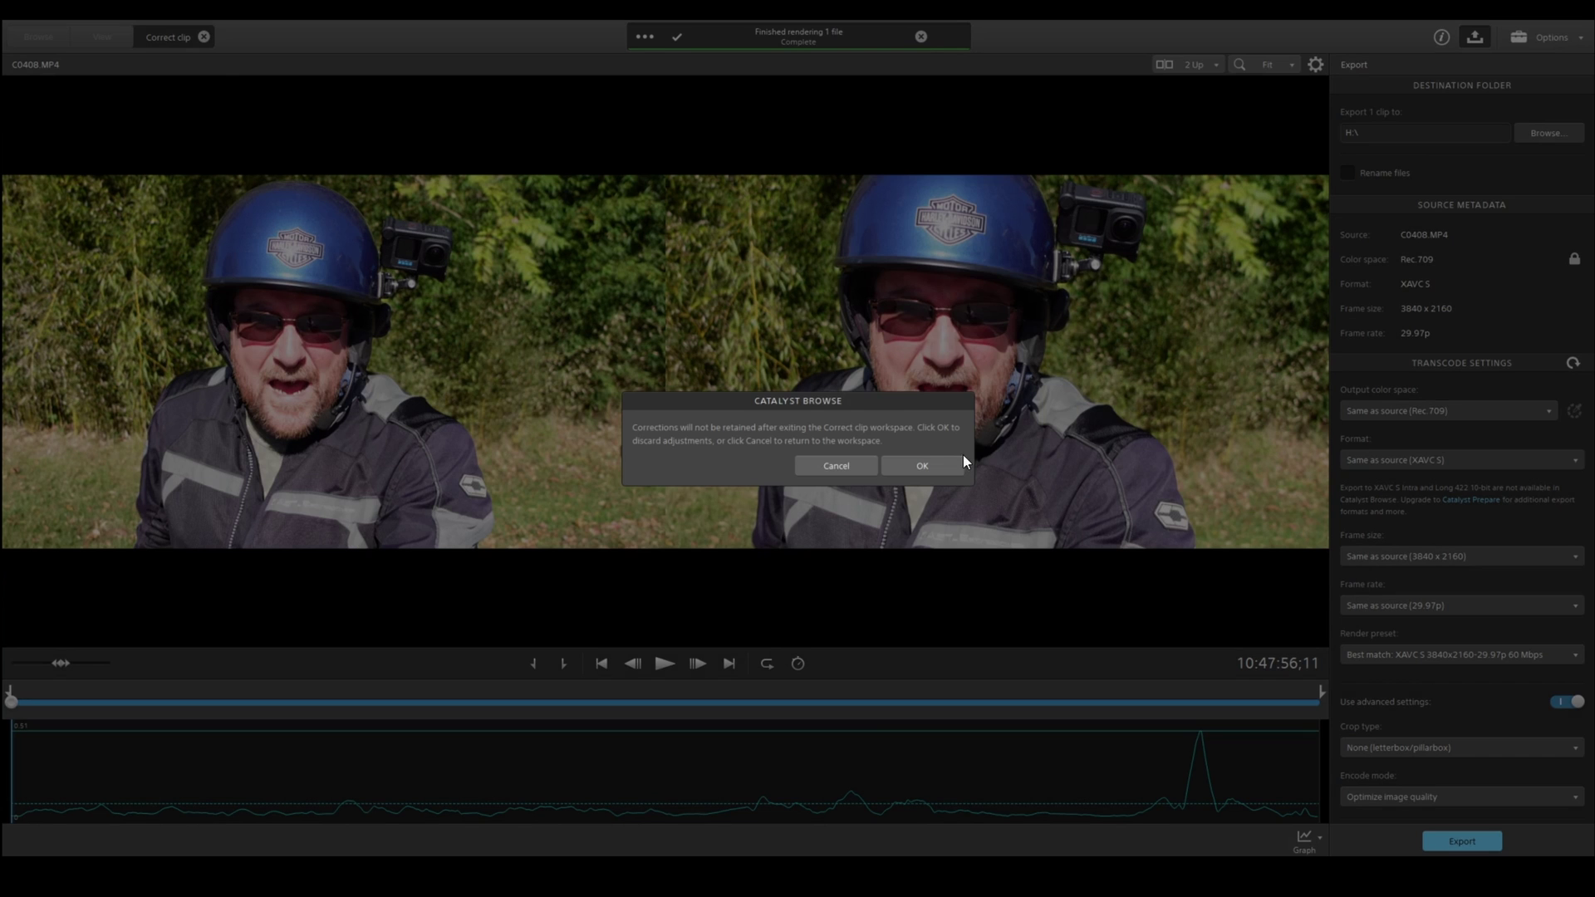
{"action": "left_click", "coordinate": [941, 464]}
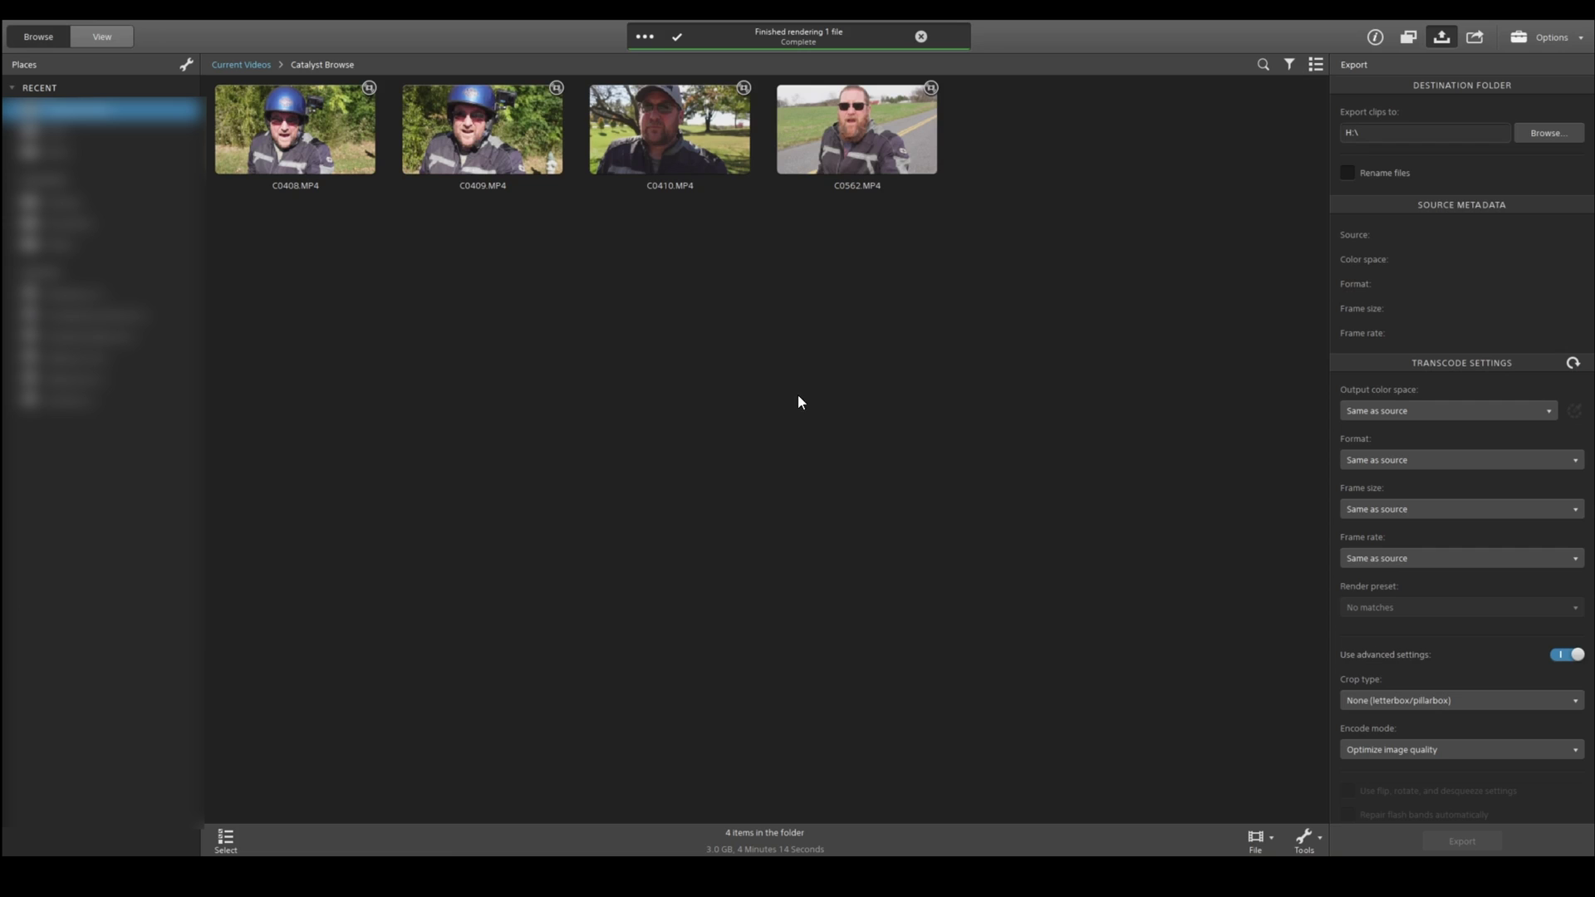
Open C0562.MP4 in the clip stabilization workspace and analyze it
{"action": "double_click", "coordinate": [860, 132]}
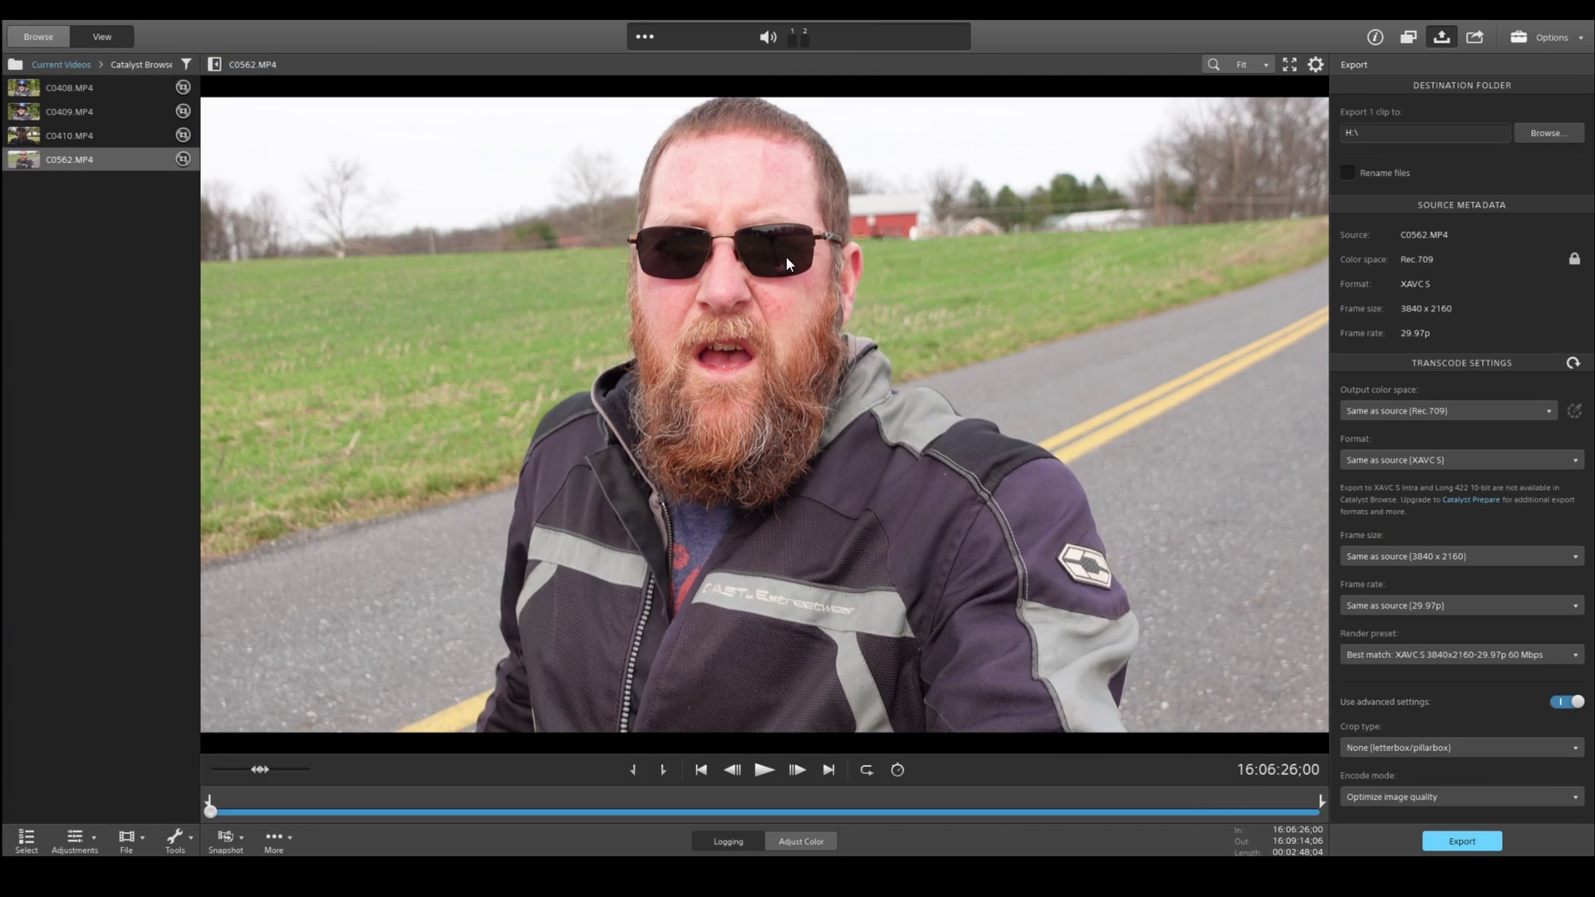
{"action": "left_click", "coordinate": [82, 840]}
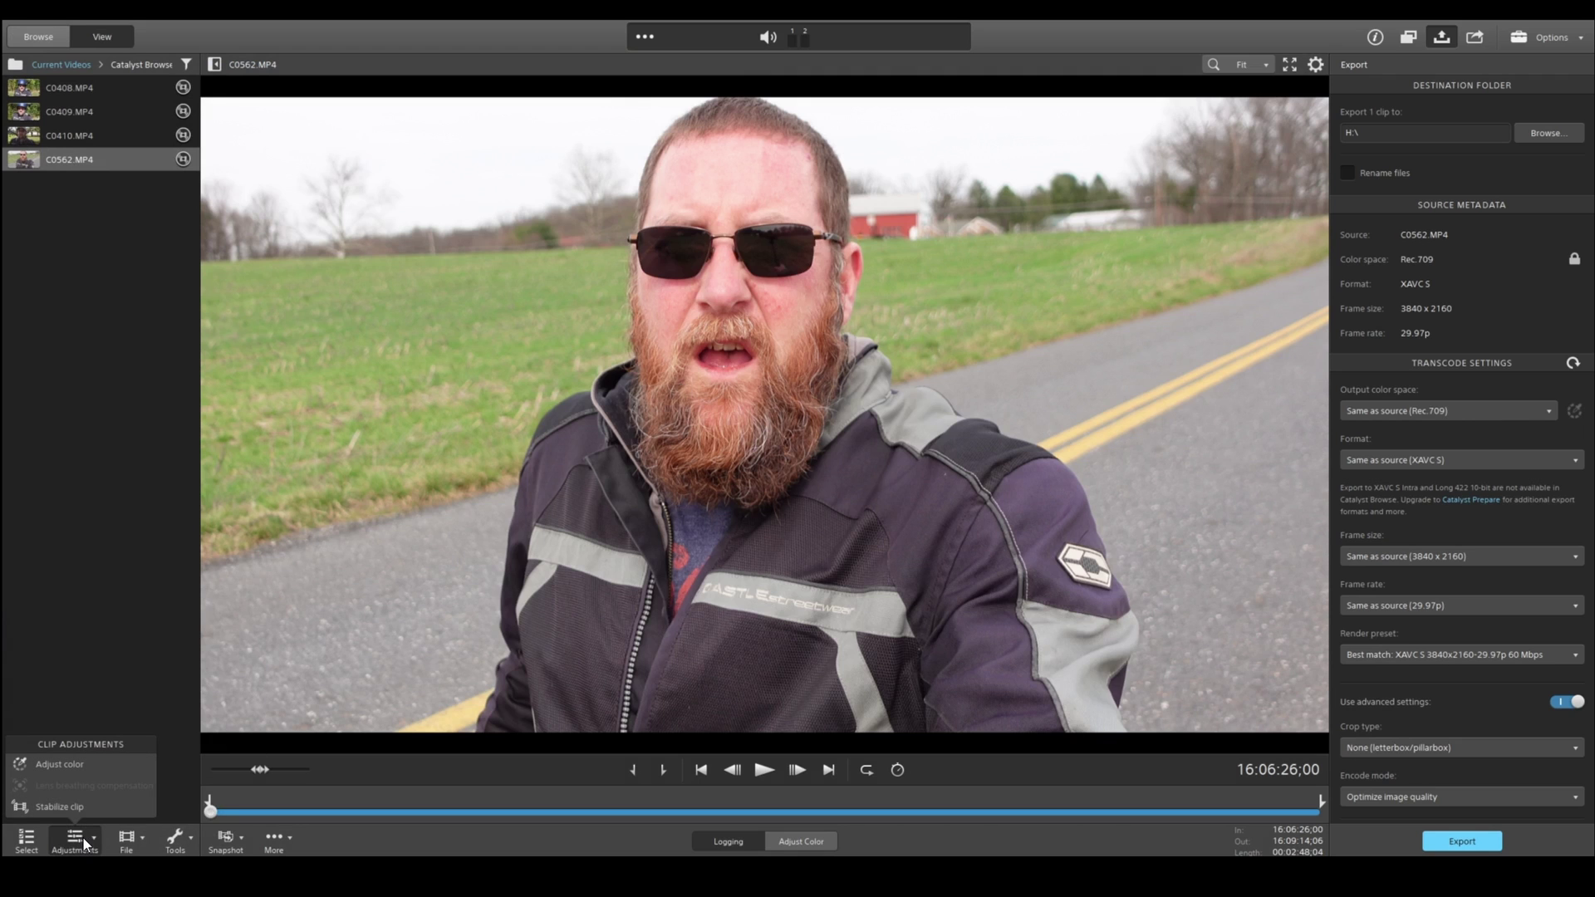
{"action": "left_click", "coordinate": [75, 804]}
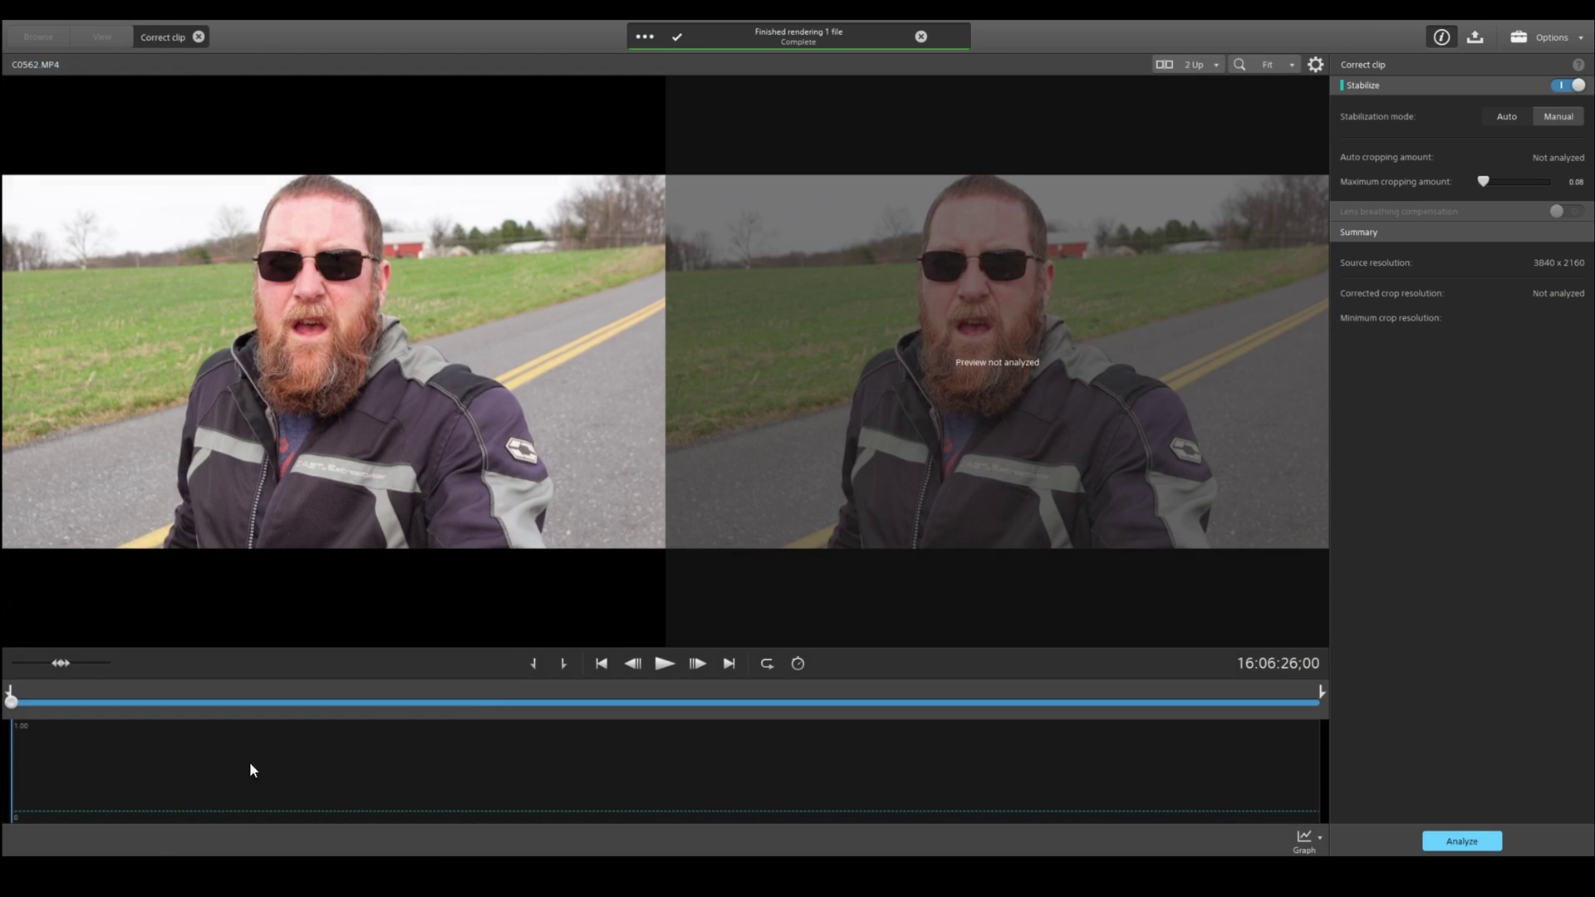
{"action": "left_click", "coordinate": [1492, 842]}
Set the maximum cropping amount for C0562.MP4 to 0.05, previewing the playback before and after the change
{"action": "left_click", "coordinate": [665, 664]}
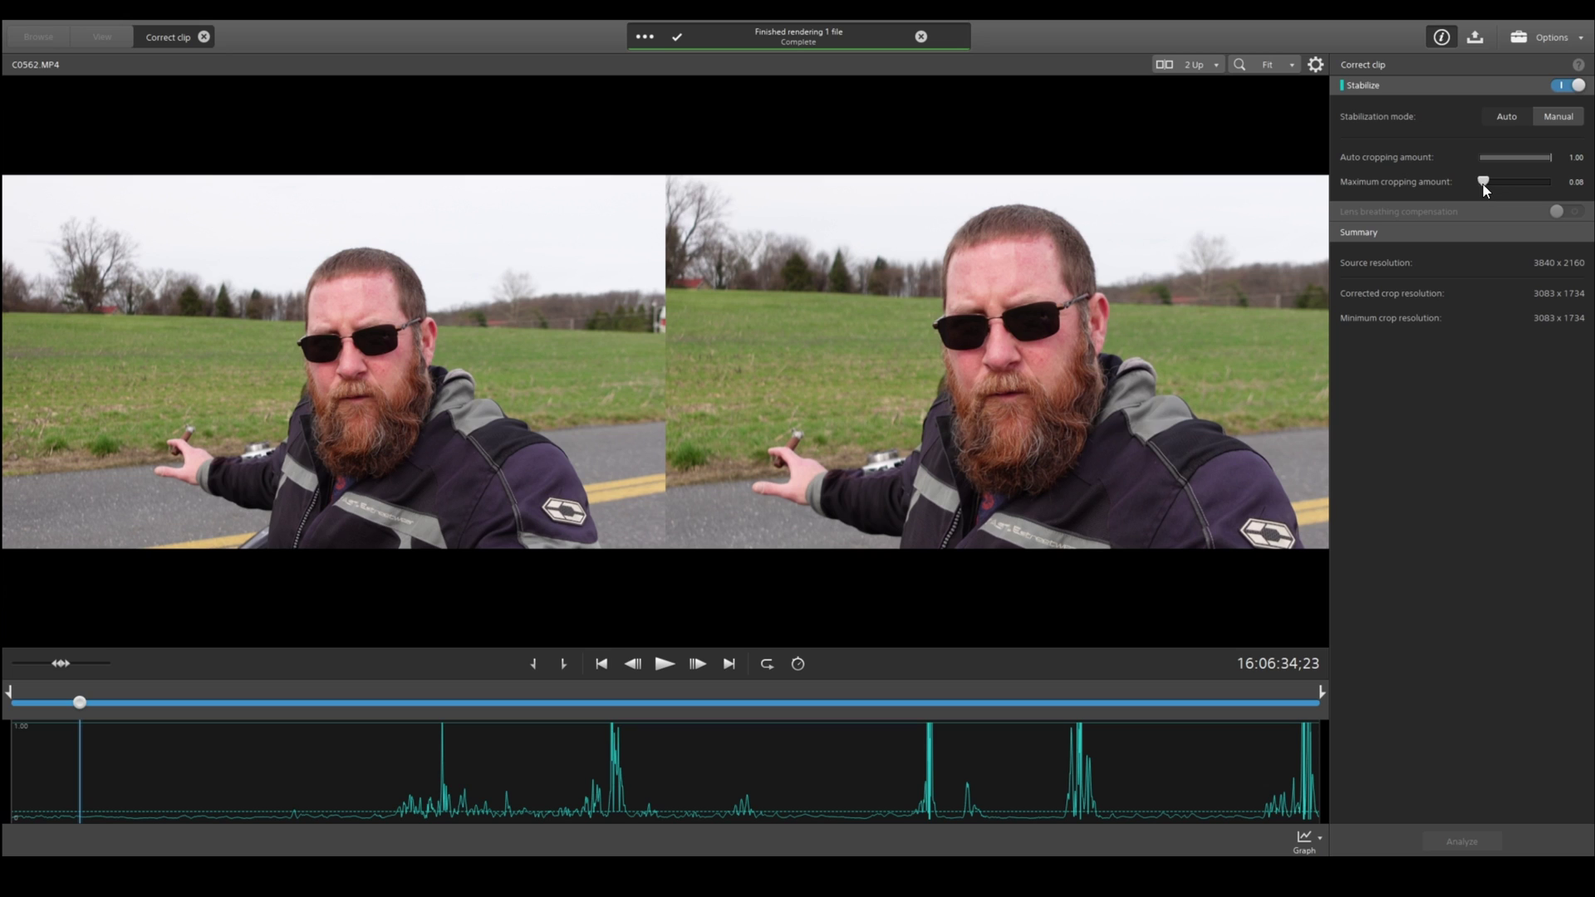
{"action": "left_click_drag", "start_coordinate": [1487, 190], "coordinate": [1484, 190]}
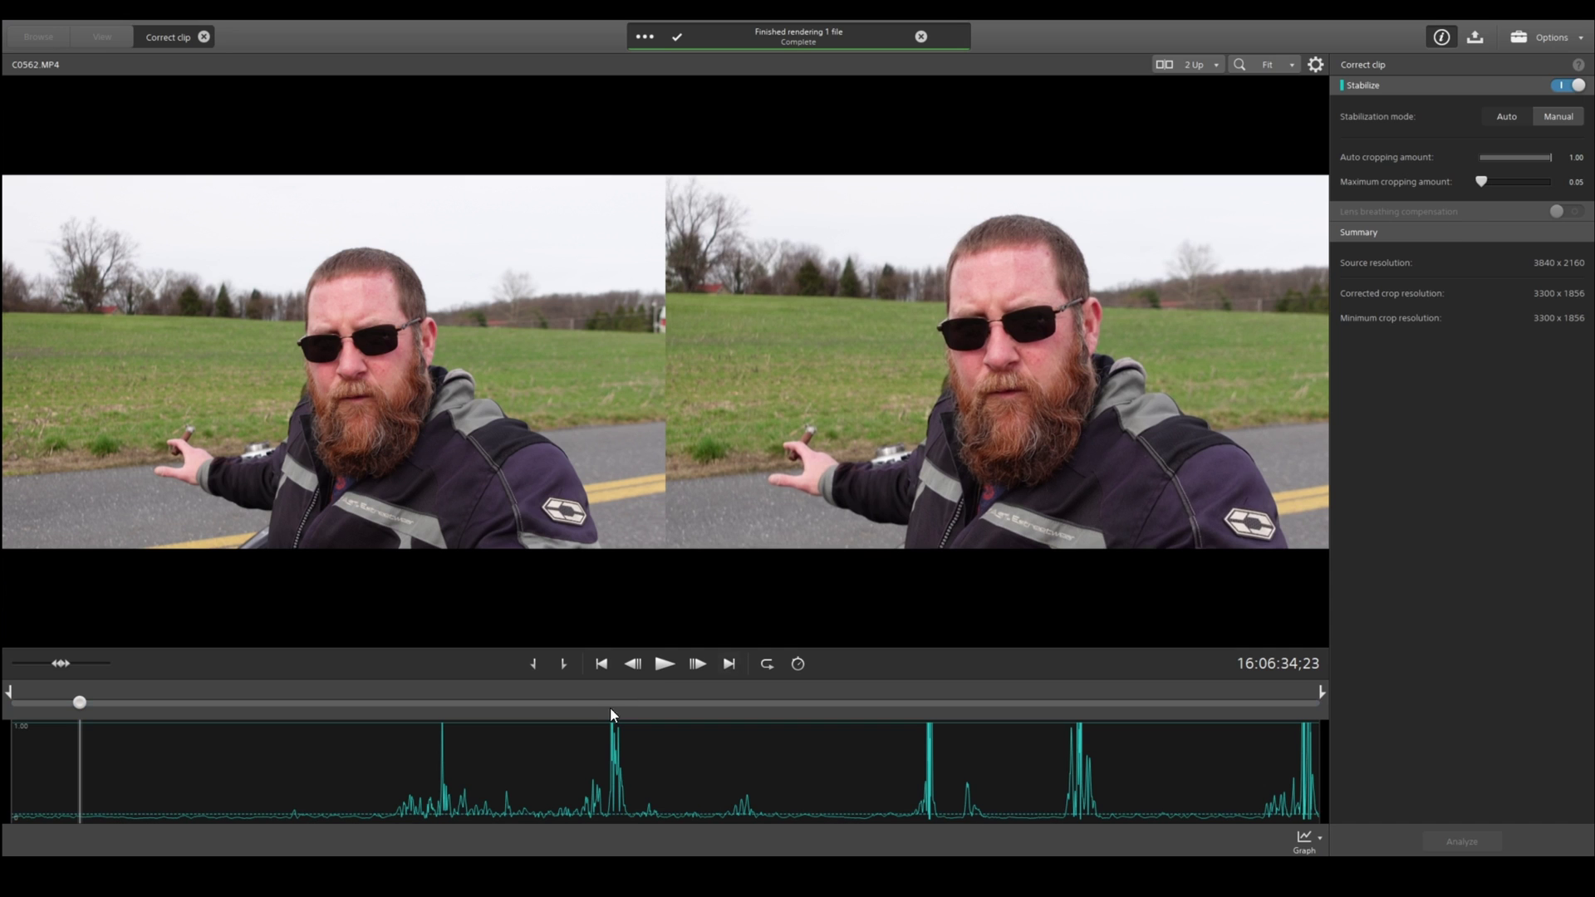
{"action": "left_click", "coordinate": [666, 664]}
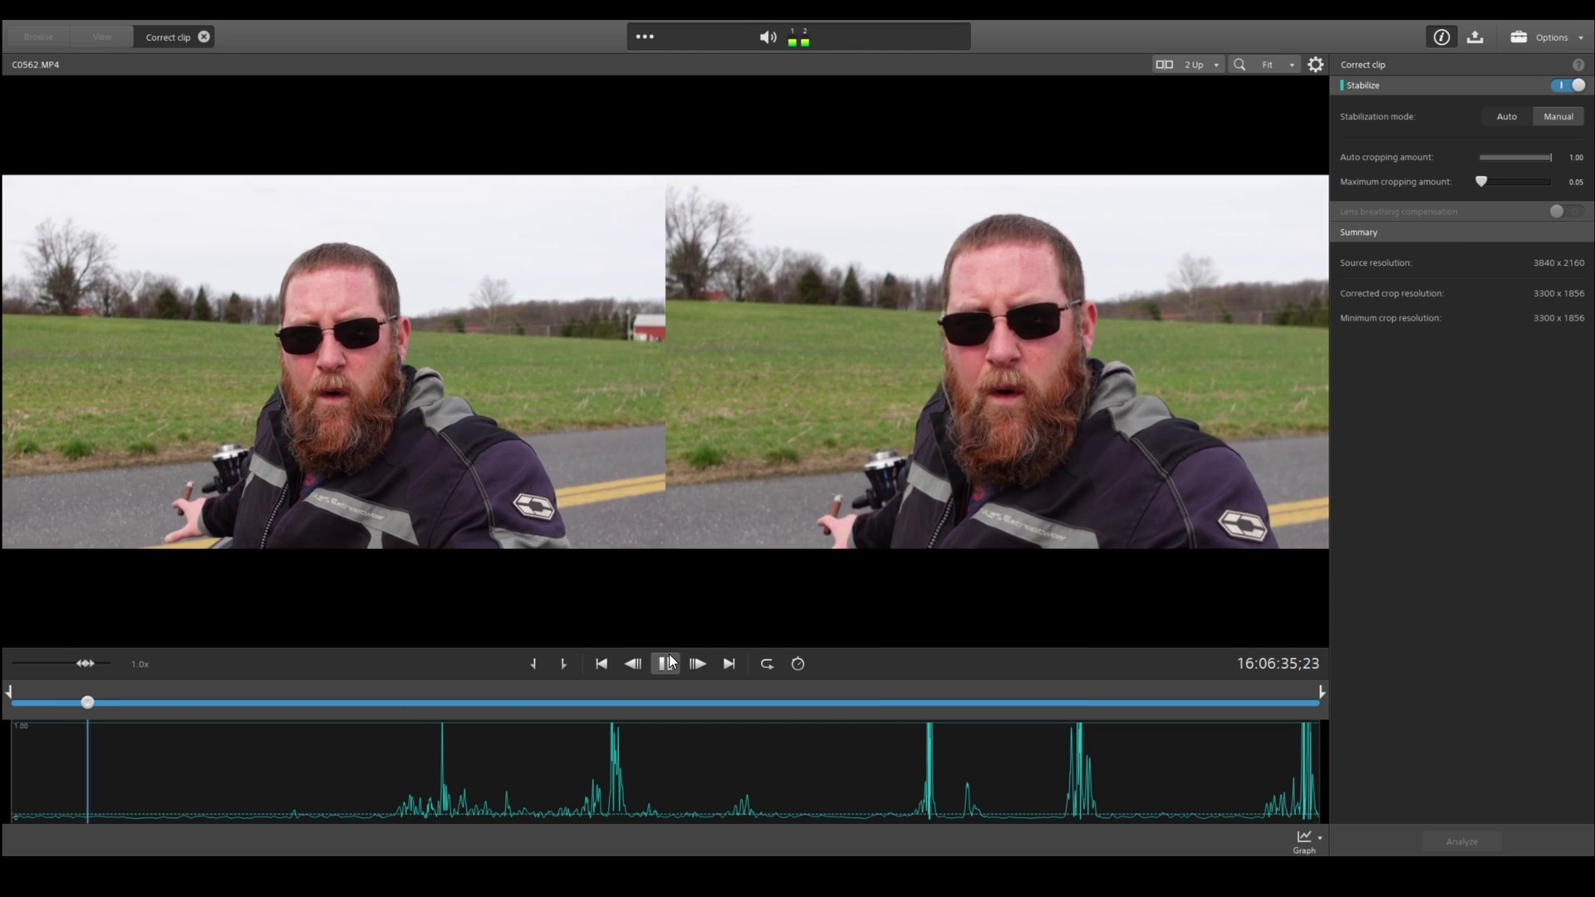
{"action": "left_click", "coordinate": [669, 662]}
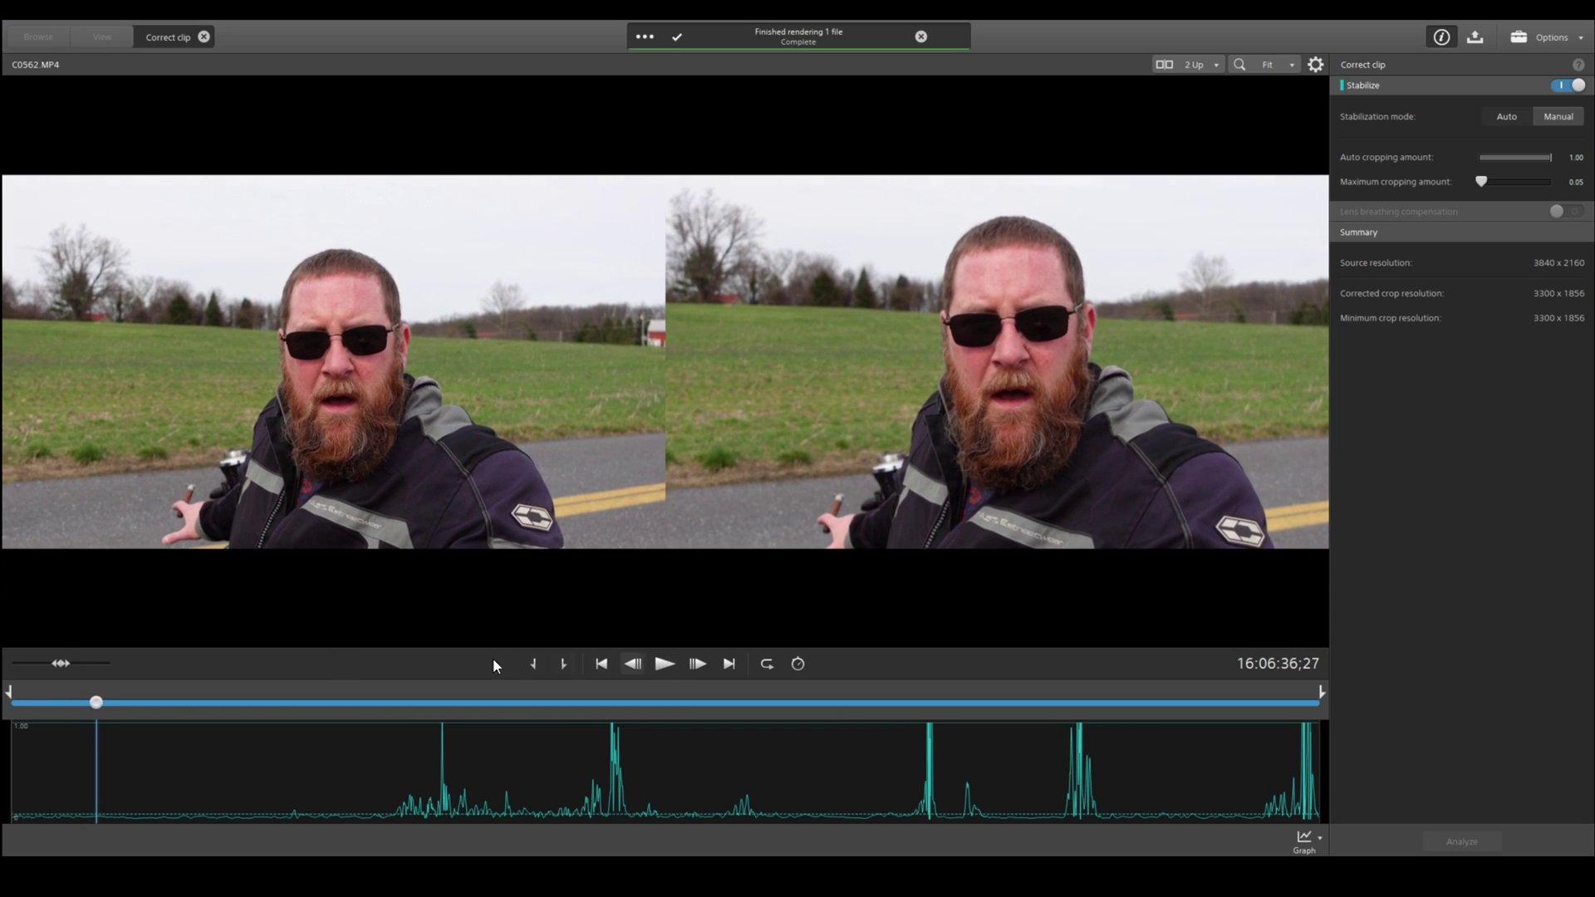
Shorten C0562.MP4 by moving its out point ahead of the first large spike in the stabilization graph, and preview the remaining range
{"action": "left_click_drag", "start_coordinate": [97, 704], "coordinate": [19, 705]}
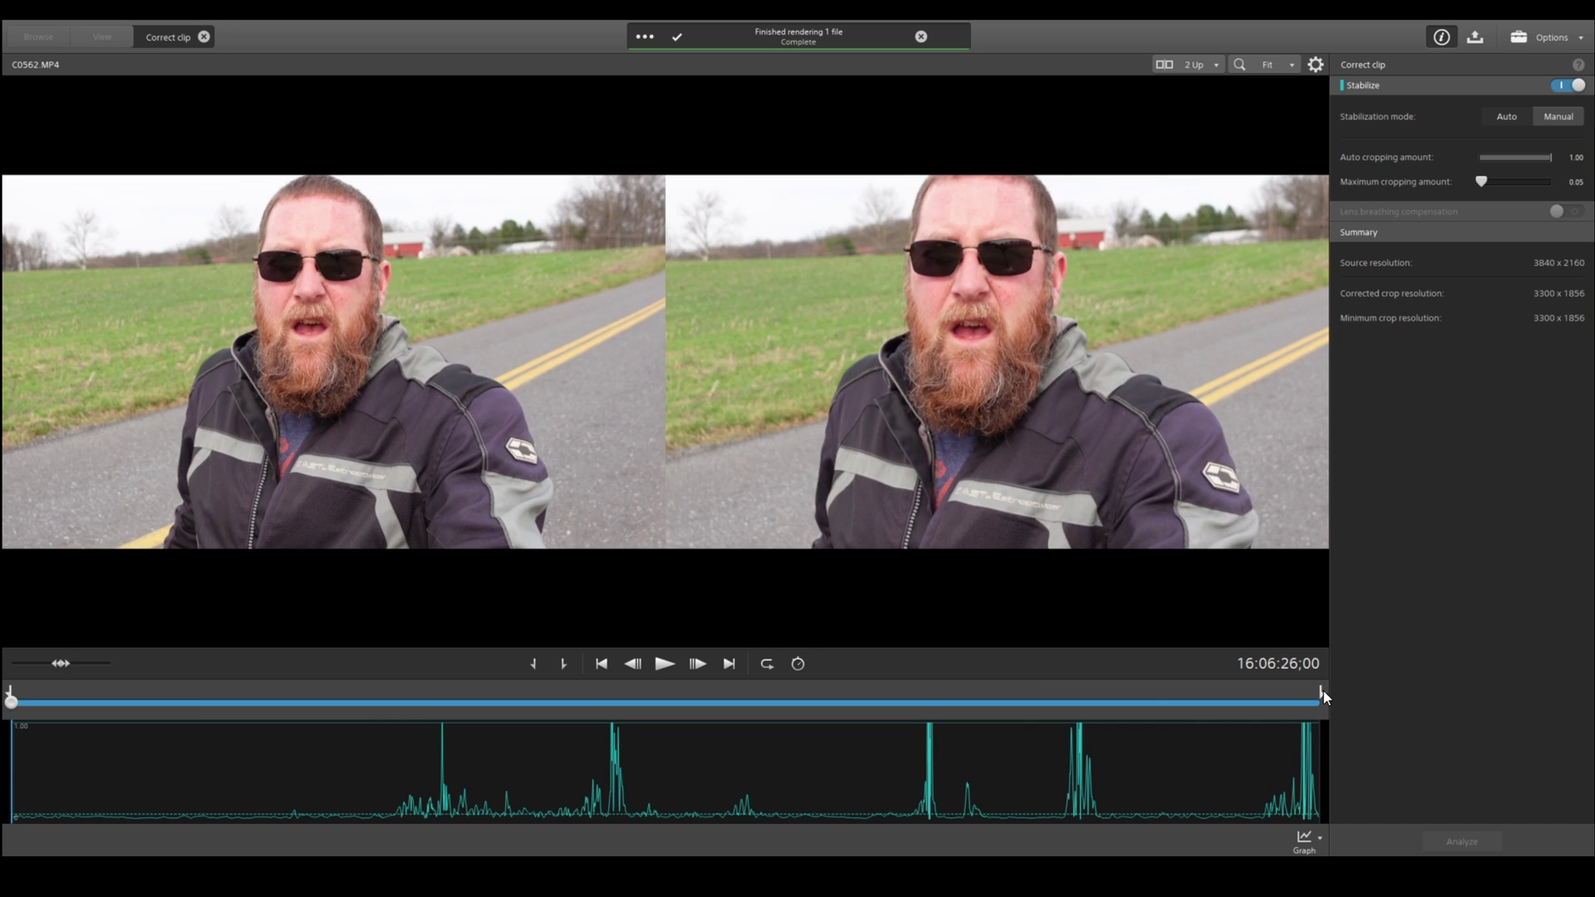
{"action": "mouse_move", "coordinate": [1325, 690]}
{"action": "left_mouse_down"}
{"action": "mouse_move", "coordinate": [417, 708]}
{"action": "mouse_move", "coordinate": [1372, 702]}
{"action": "mouse_move", "coordinate": [307, 696]}
{"action": "mouse_move", "coordinate": [376, 696]}
{"action": "left_mouse_up"}
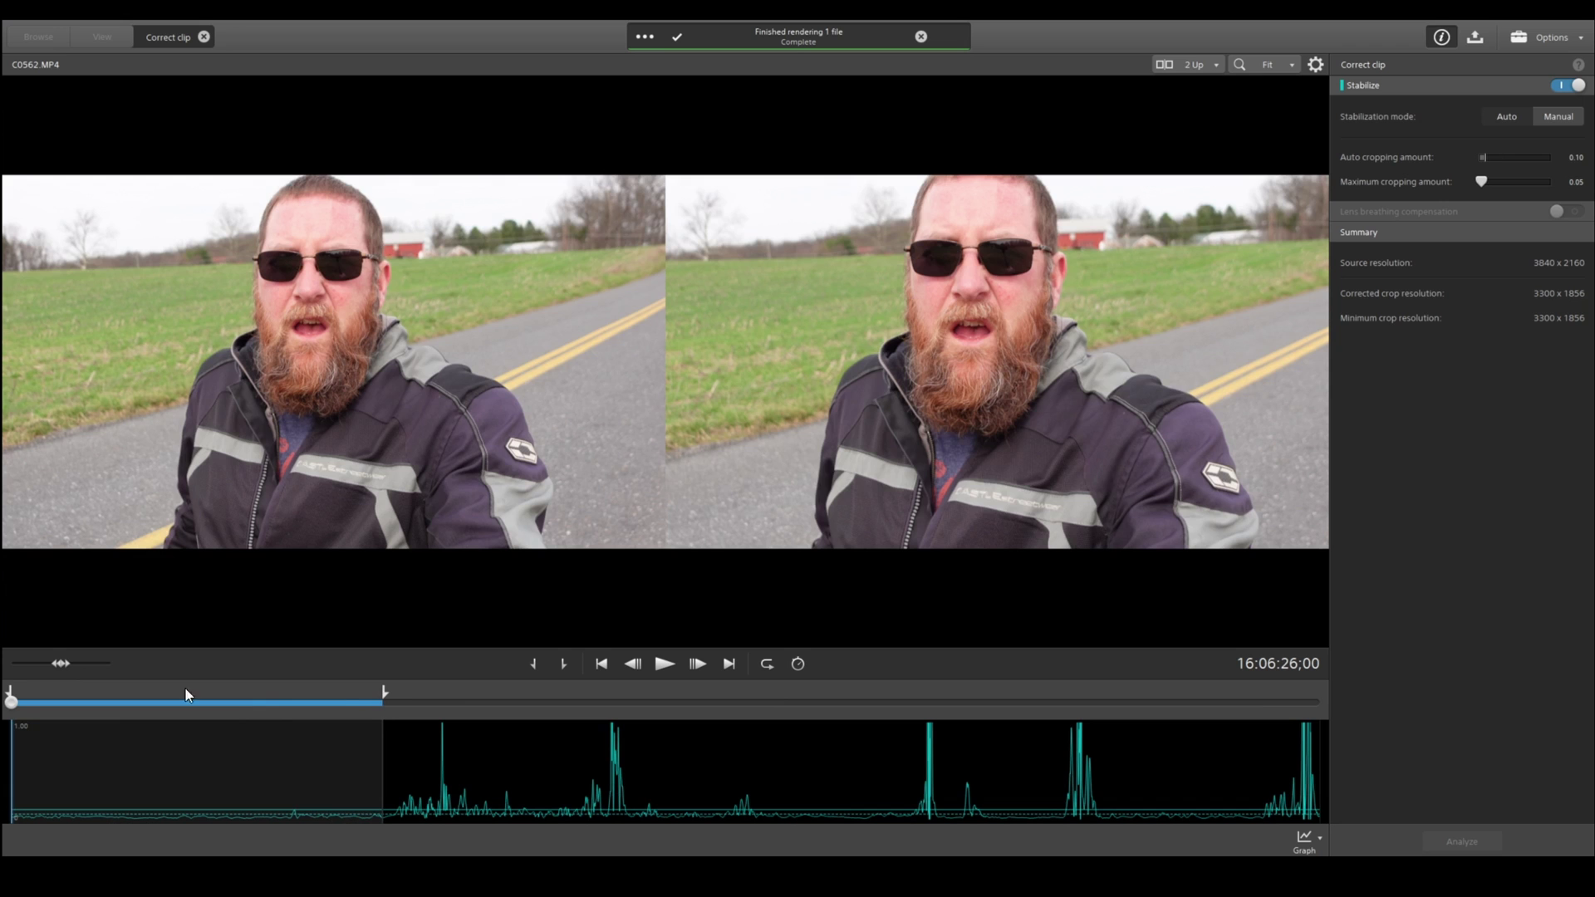
{"action": "left_click", "coordinate": [664, 663]}
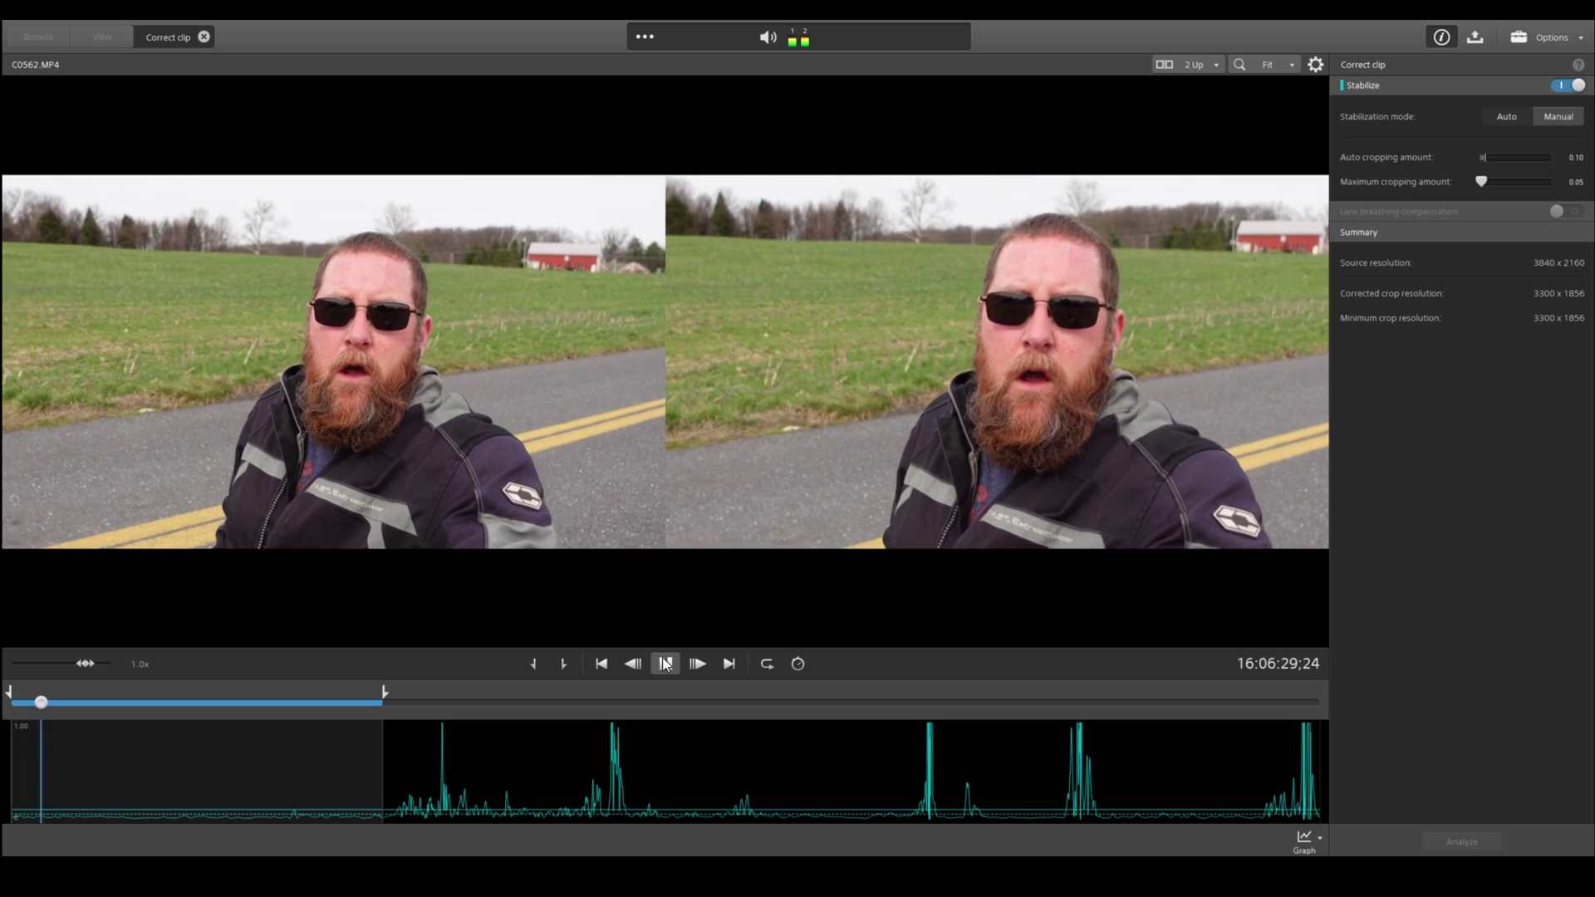
{"action": "left_click", "coordinate": [666, 664]}
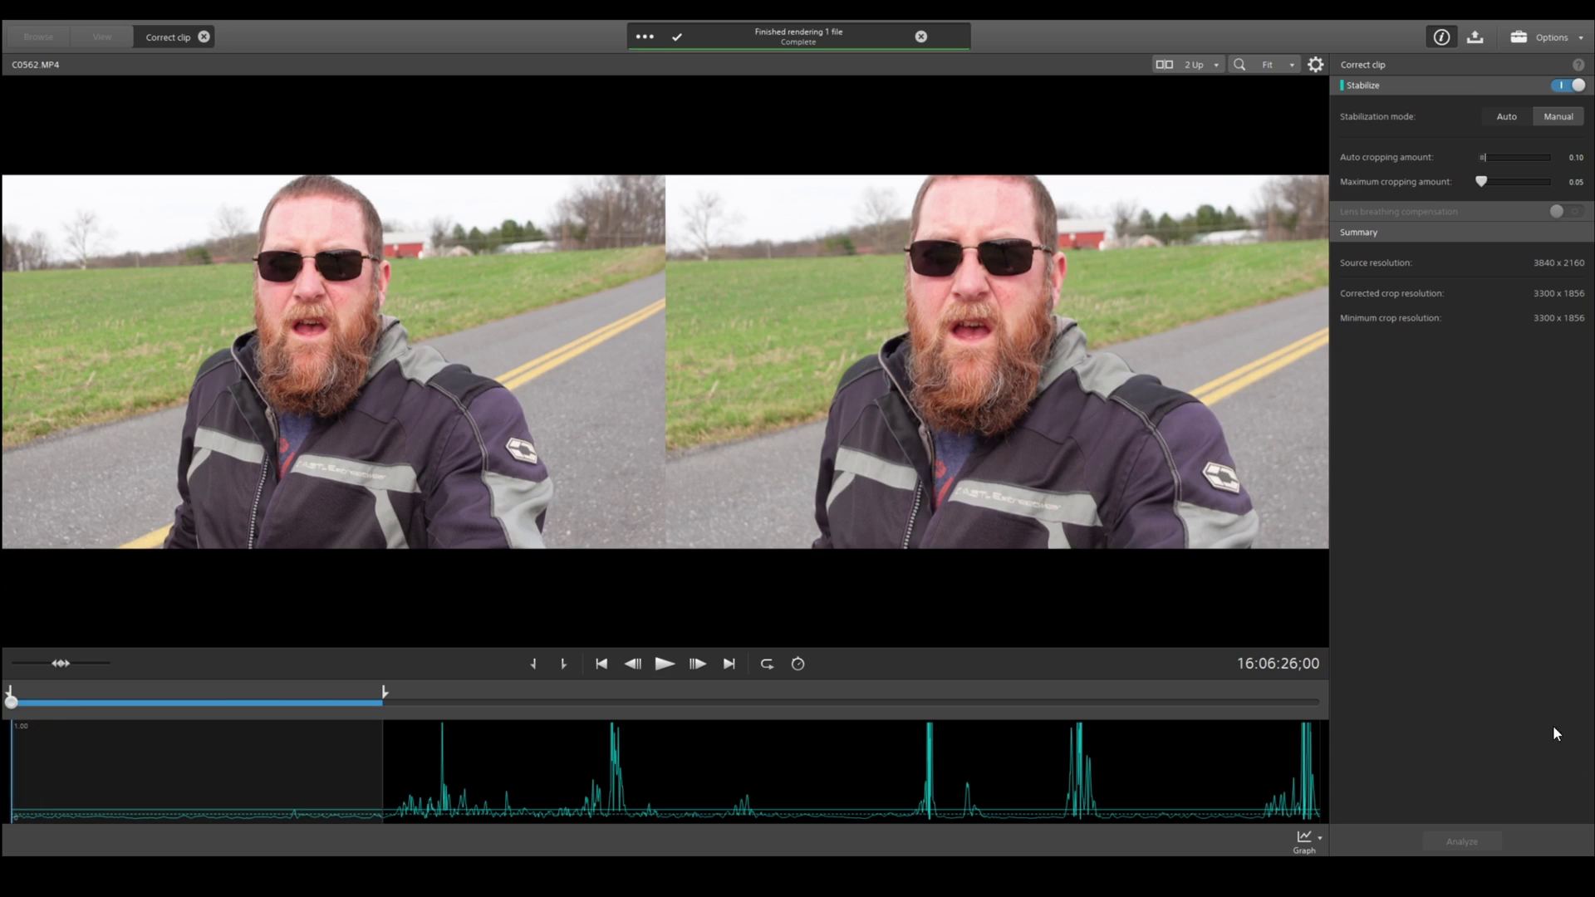
Export the stabilized range of C0562.MP4 to H:\ with format, frame size and frame rate same as source
{"action": "left_click", "coordinate": [1475, 38]}
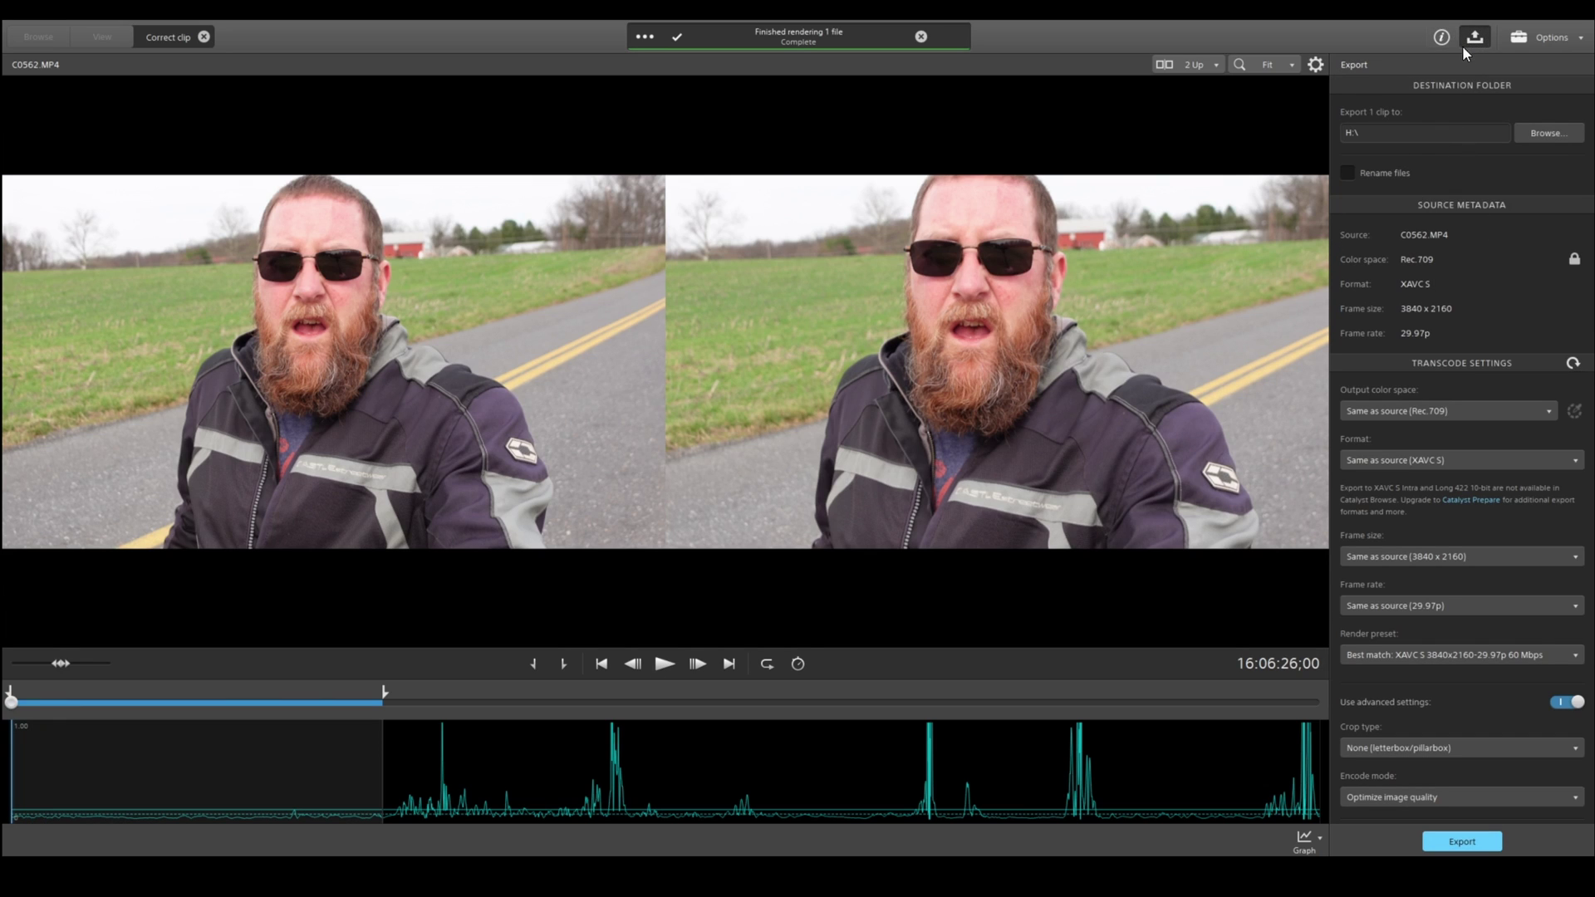
{"action": "left_click", "coordinate": [1464, 841]}
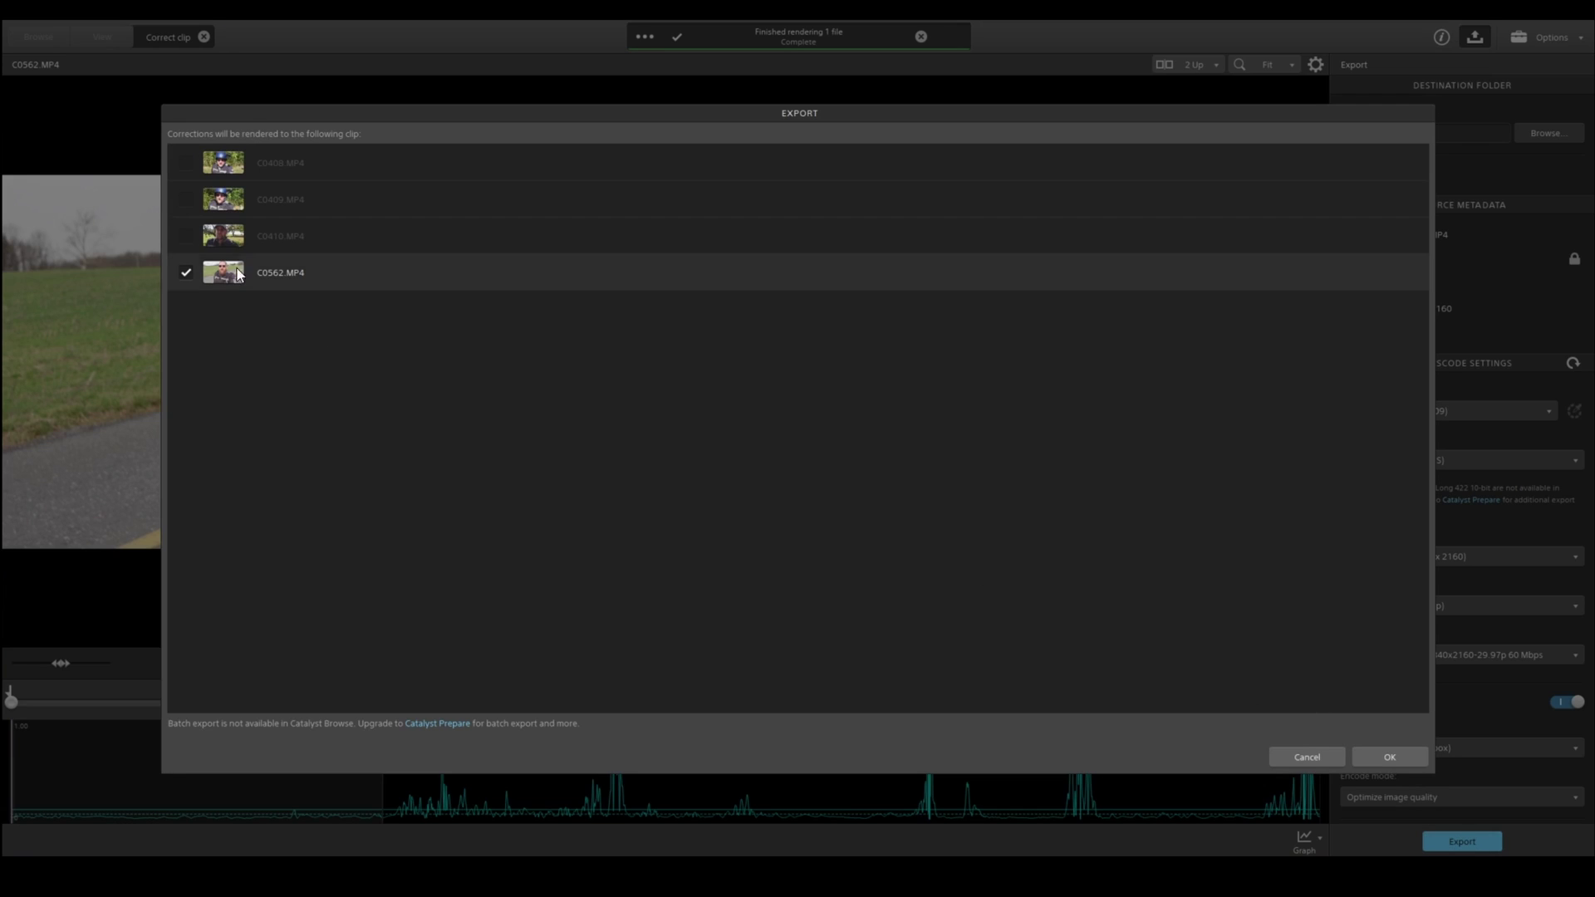
{"action": "left_click", "coordinate": [1372, 756]}
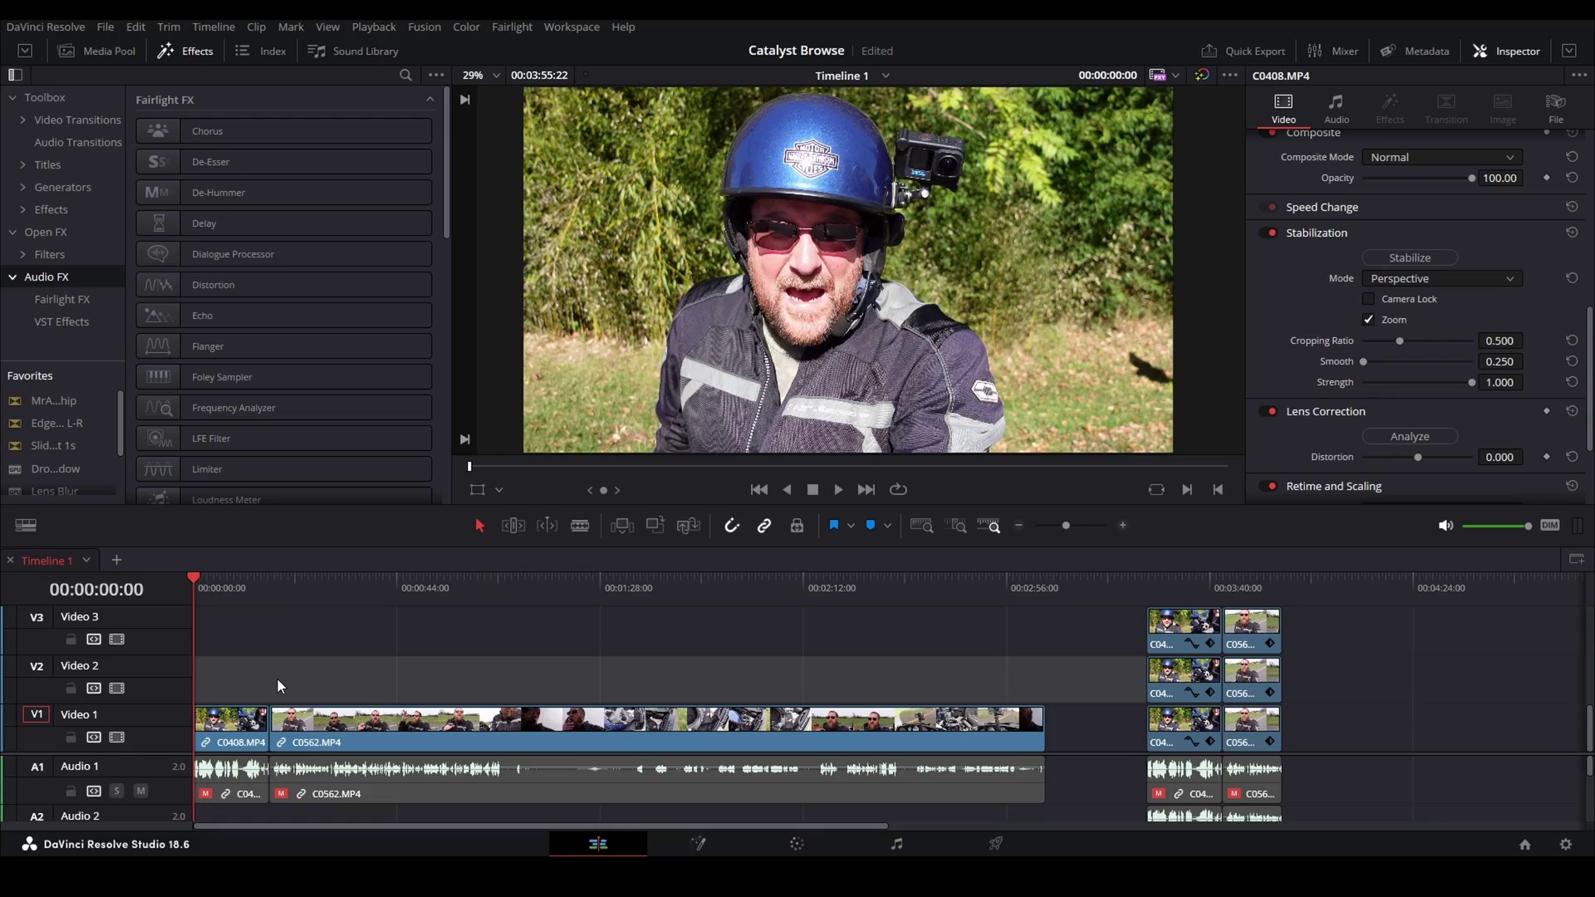
Switch to DaVinci Resolve, play parts of the C0408.MP4 and C0562.MP4 clips, and return the playhead to the timeline start
{"action": "key", "text": "space"}
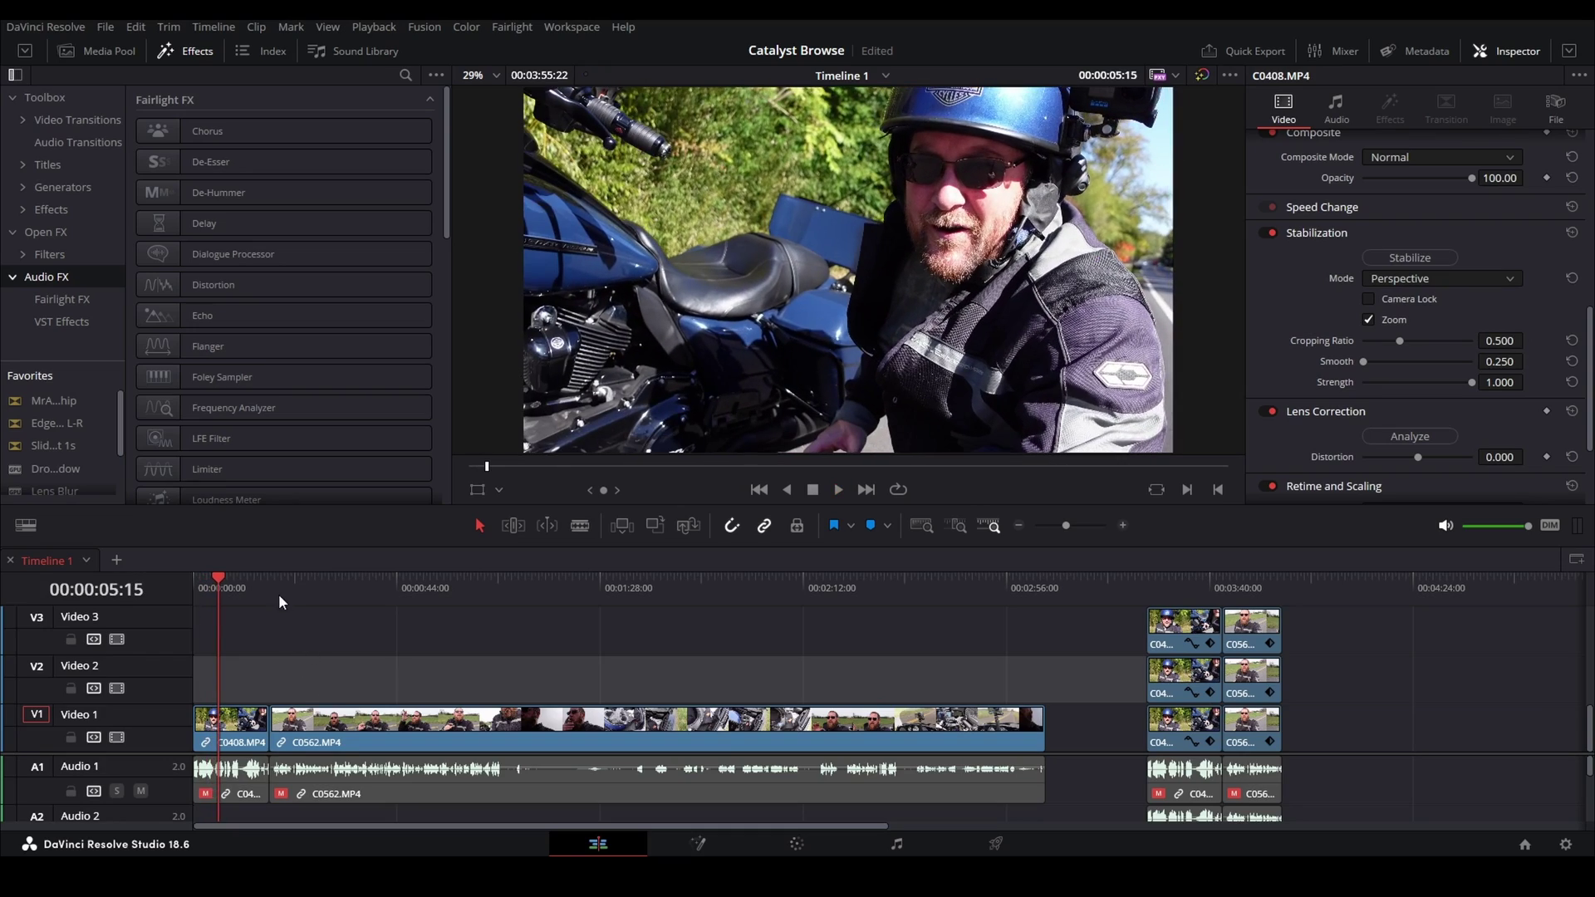
{"action": "left_click", "coordinate": [272, 584]}
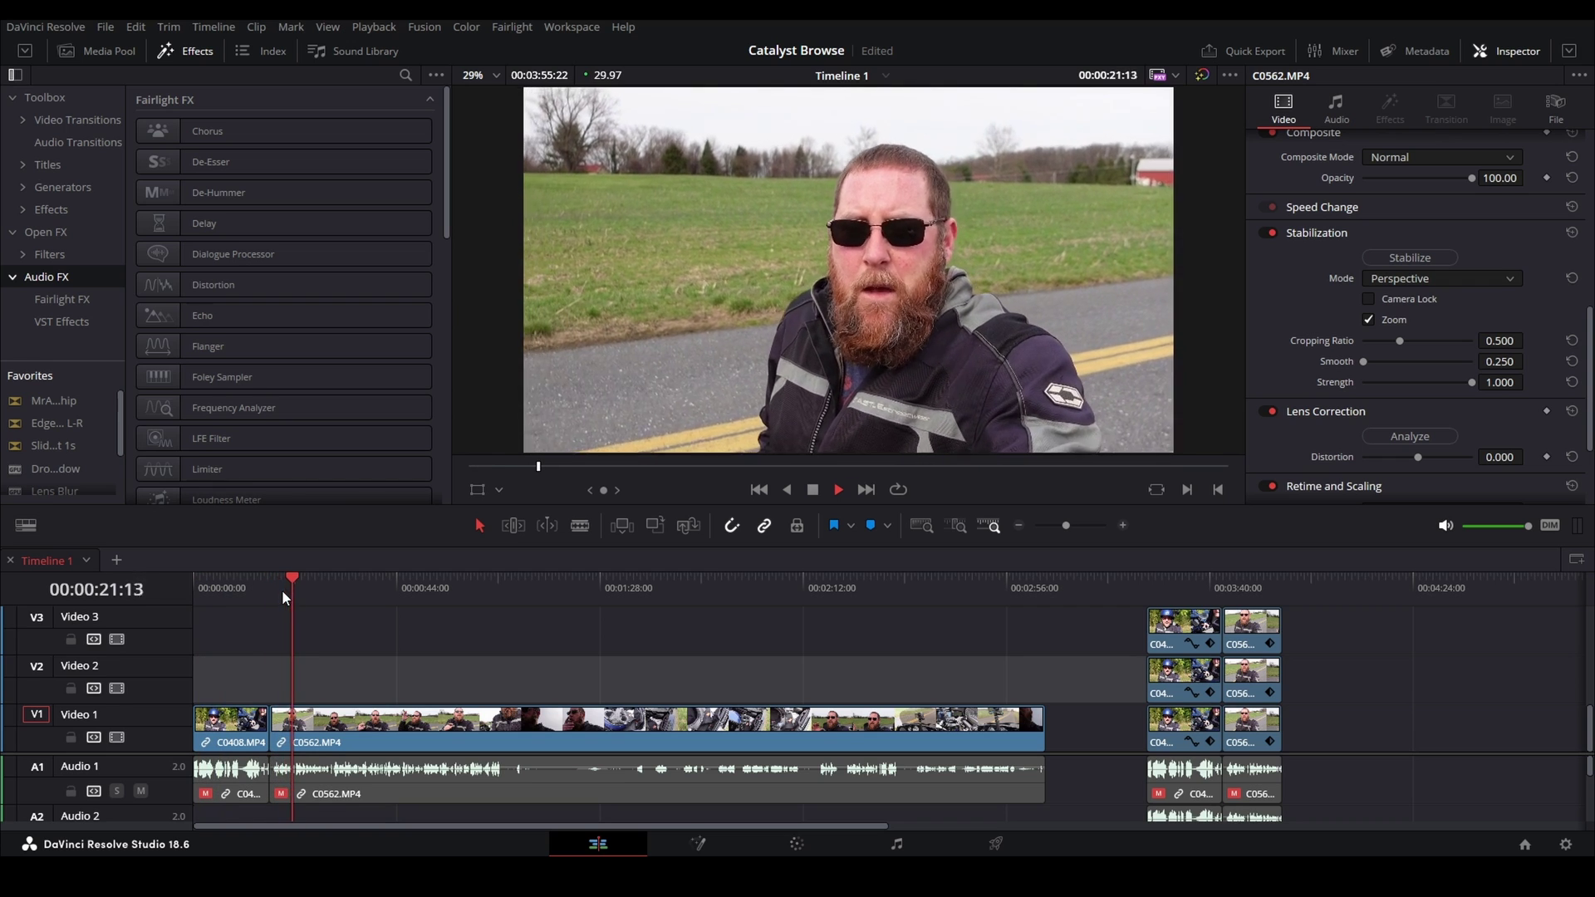
{"action": "left_click", "coordinate": [241, 585]}
{"action": "key", "text": "Home"}
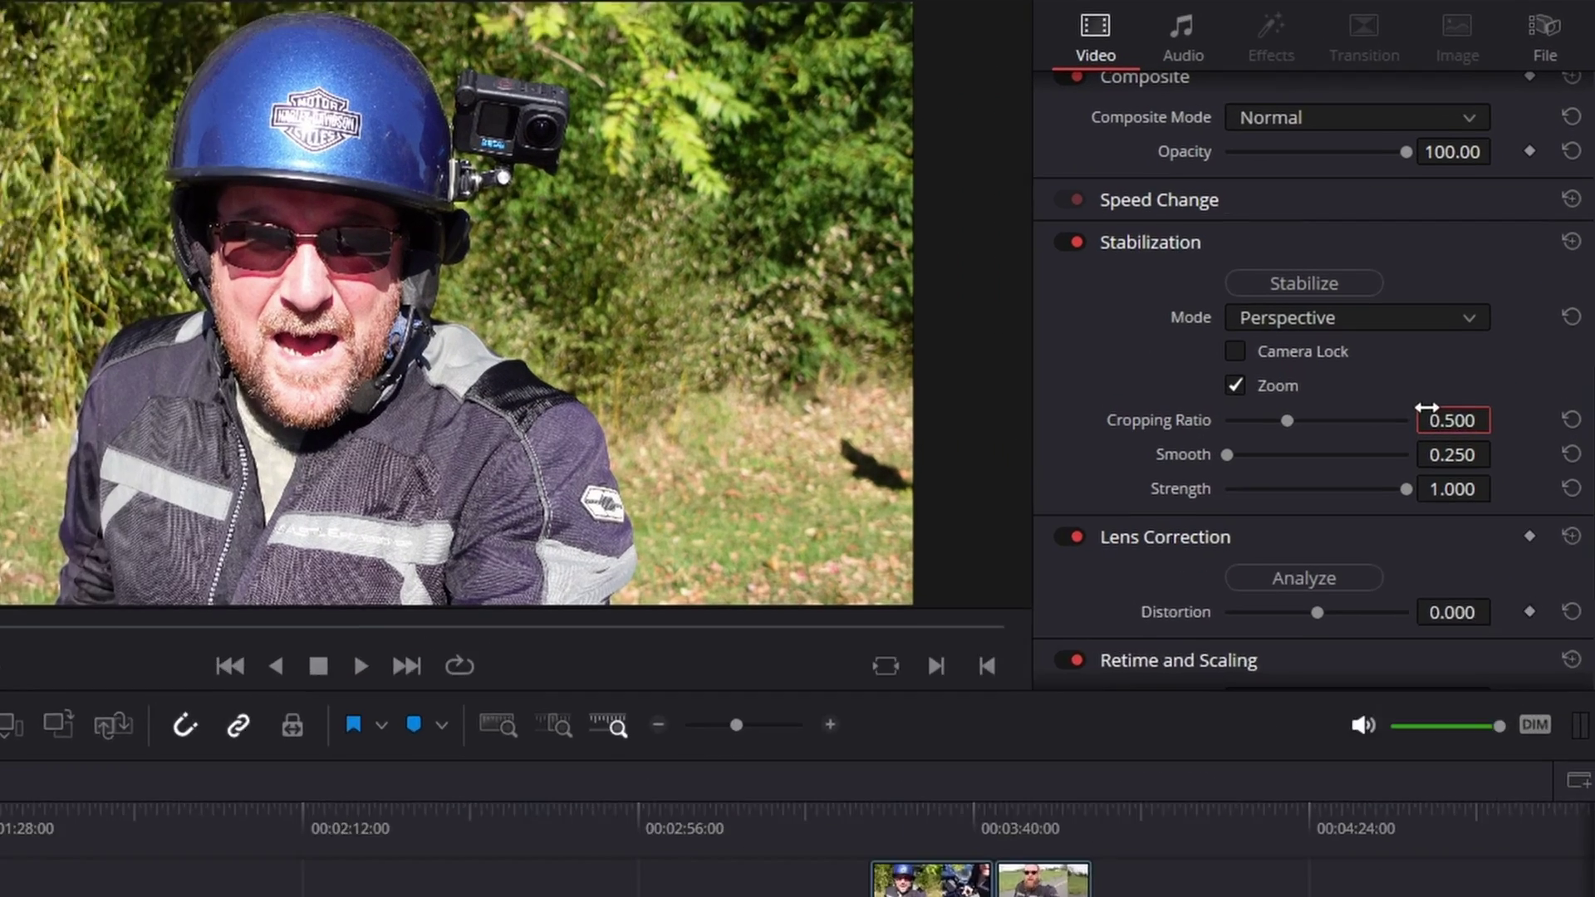
Set the C0408.MP4 clip's stabilization to a cropping ratio of 0.800 and Similarity mode, and close the Inspector
{"action": "type", "text": ".8"}
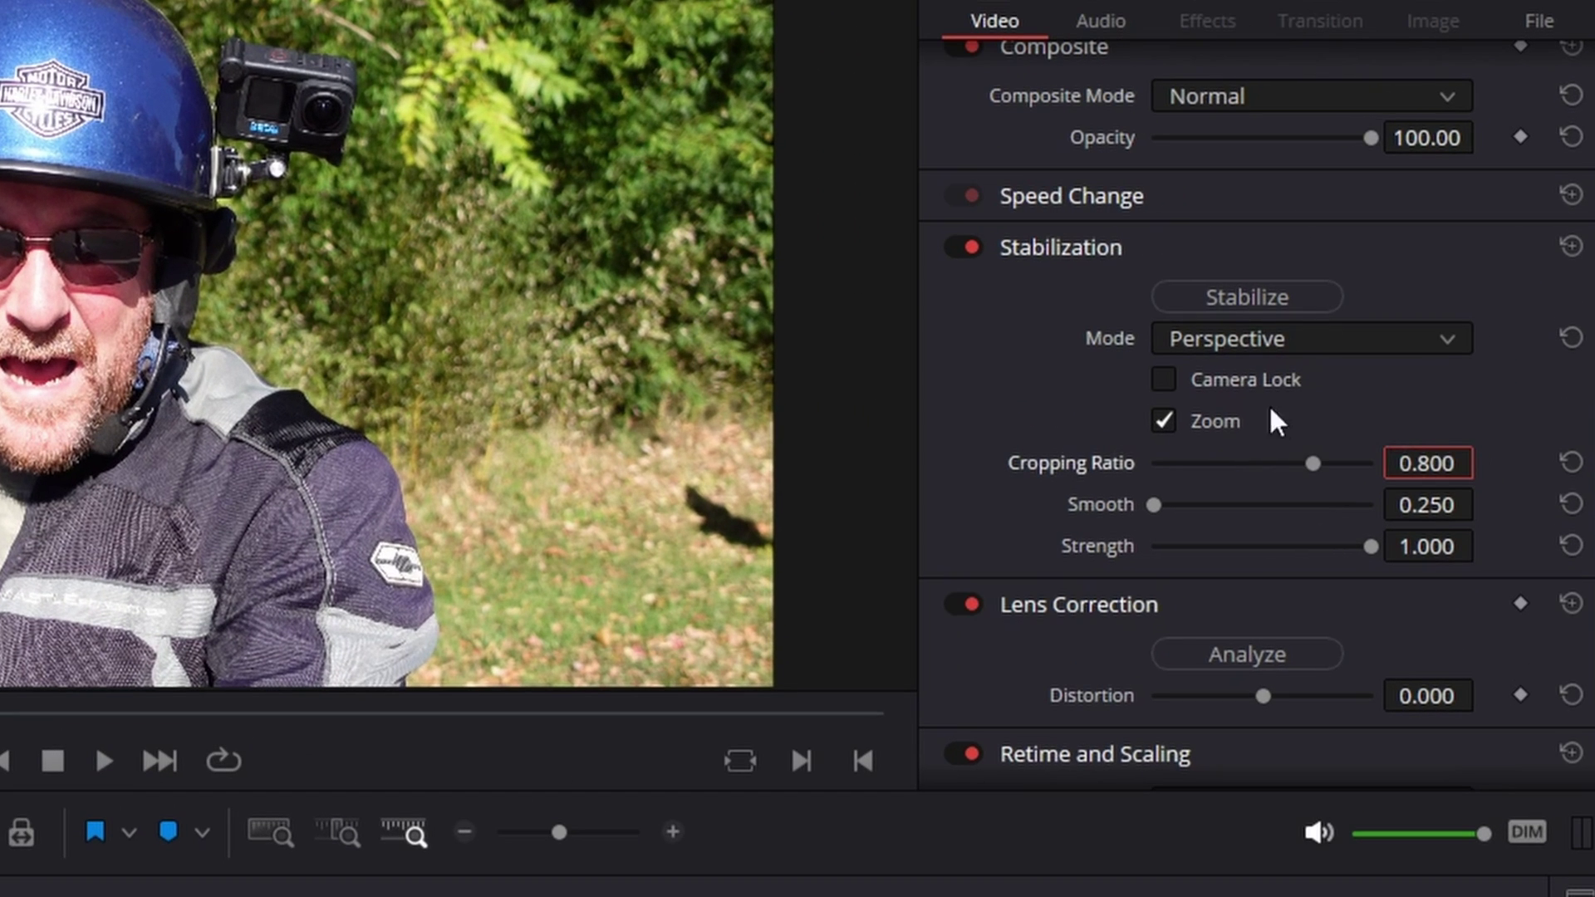
{"action": "left_click", "coordinate": [1248, 342]}
{"action": "left_click", "coordinate": [1244, 415]}
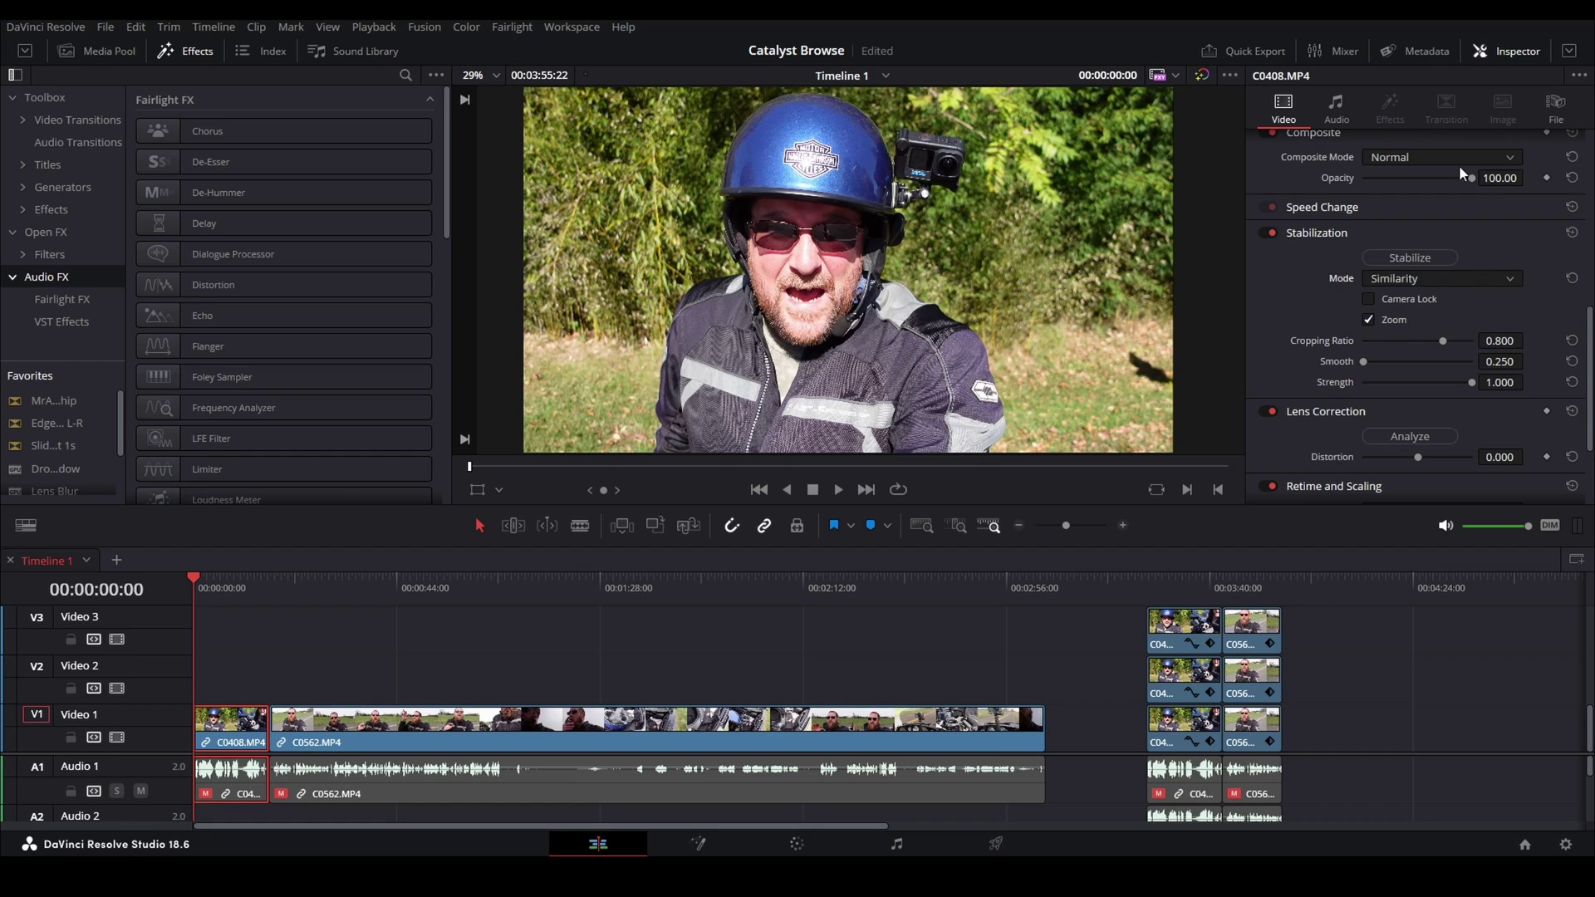
{"action": "left_click", "coordinate": [1517, 49]}
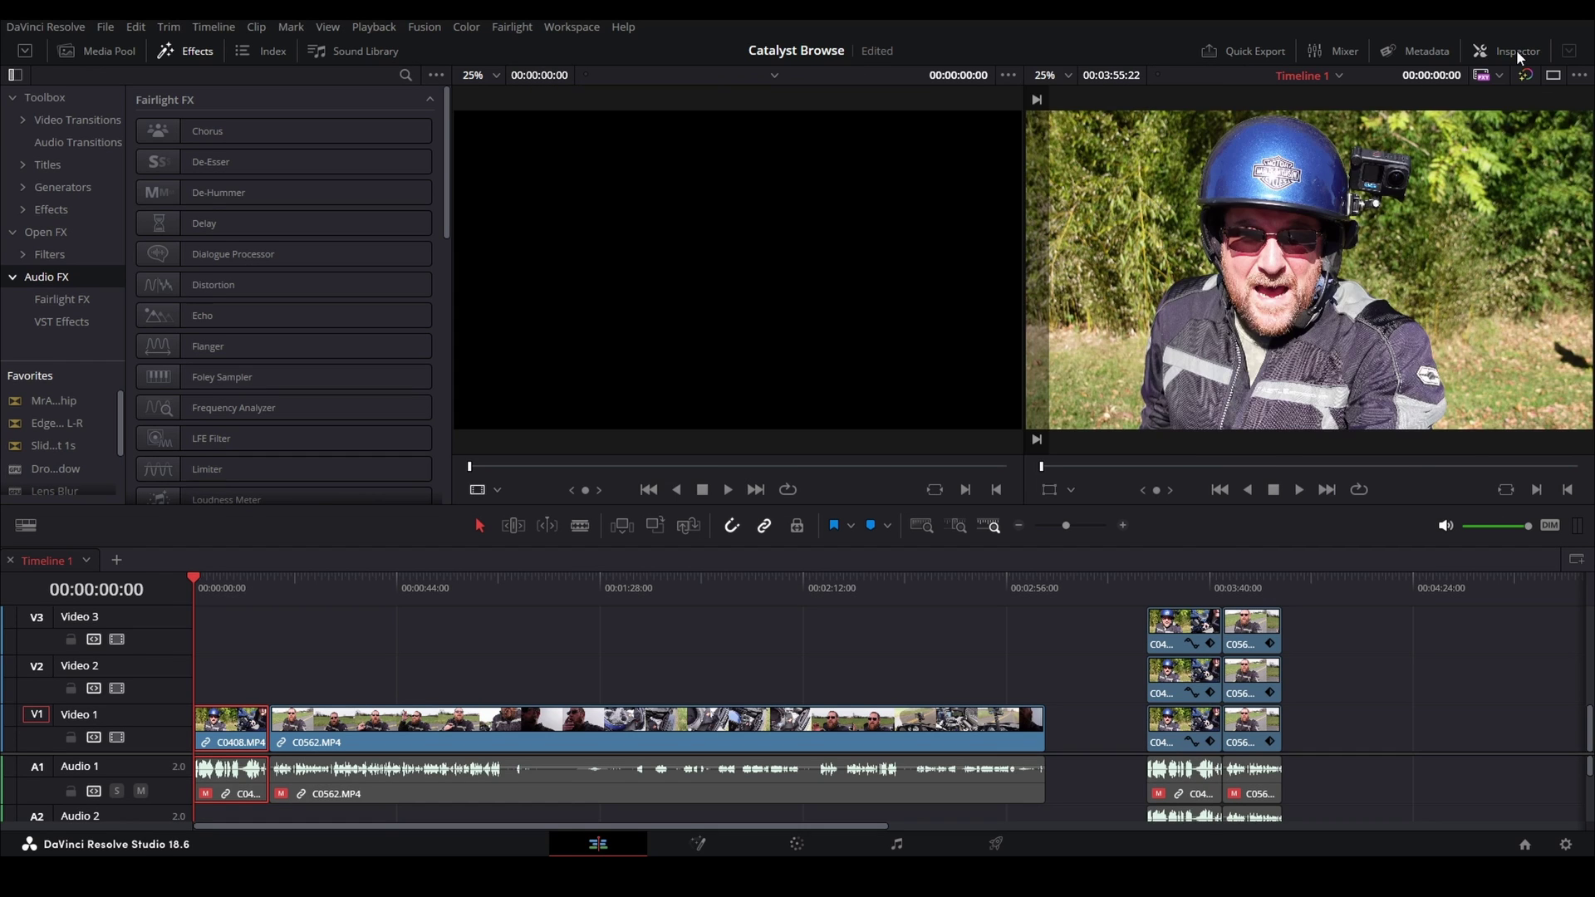
Reopen the Inspector for the C0408.MP4 clip and run its stabilization with the current settings
{"action": "left_click", "coordinate": [1517, 50]}
{"action": "left_click", "coordinate": [1517, 50]}
{"action": "left_click", "coordinate": [1515, 51]}
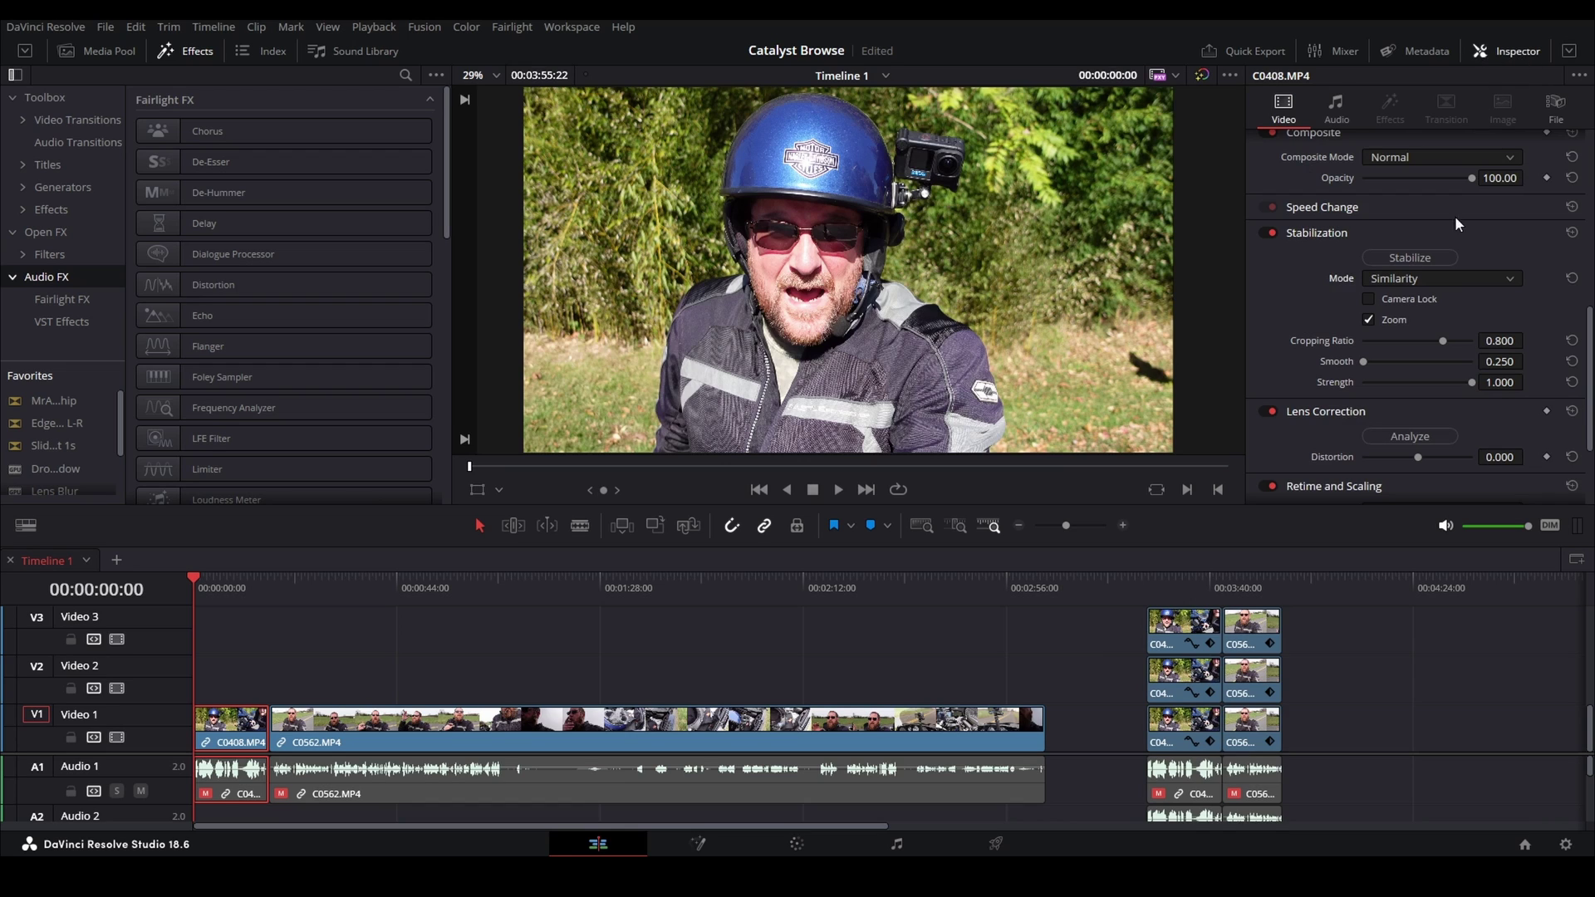
{"action": "left_click", "coordinate": [1403, 263]}
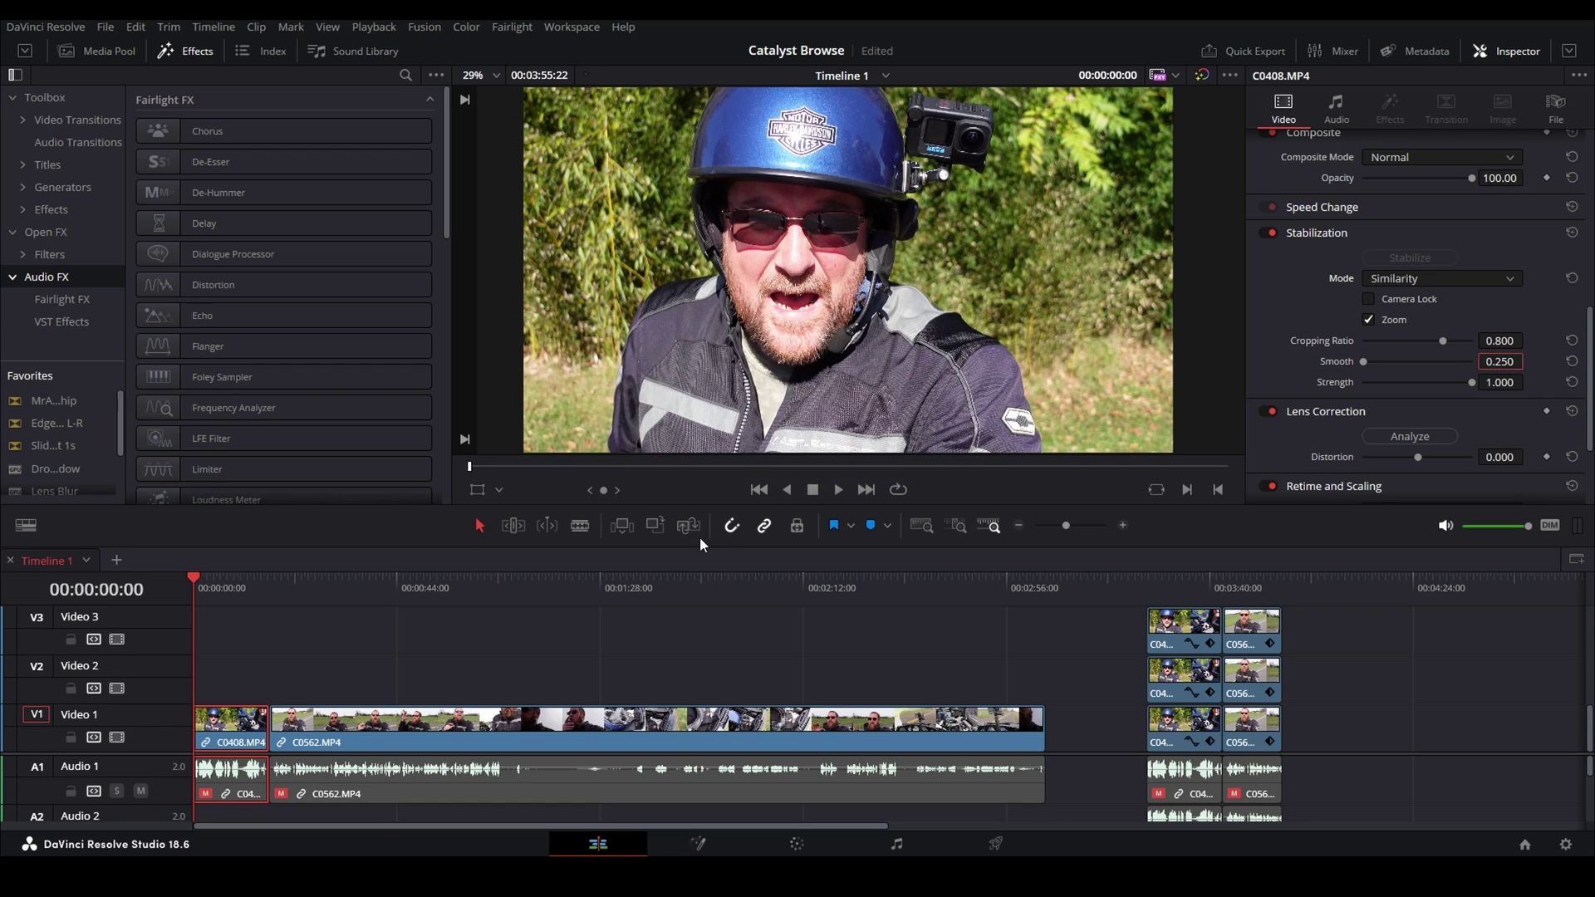
Stabilize the C0562.MP4 clip on Video 1 with a cropping ratio of 0.875 and Similarity mode
{"action": "left_click", "coordinate": [271, 582]}
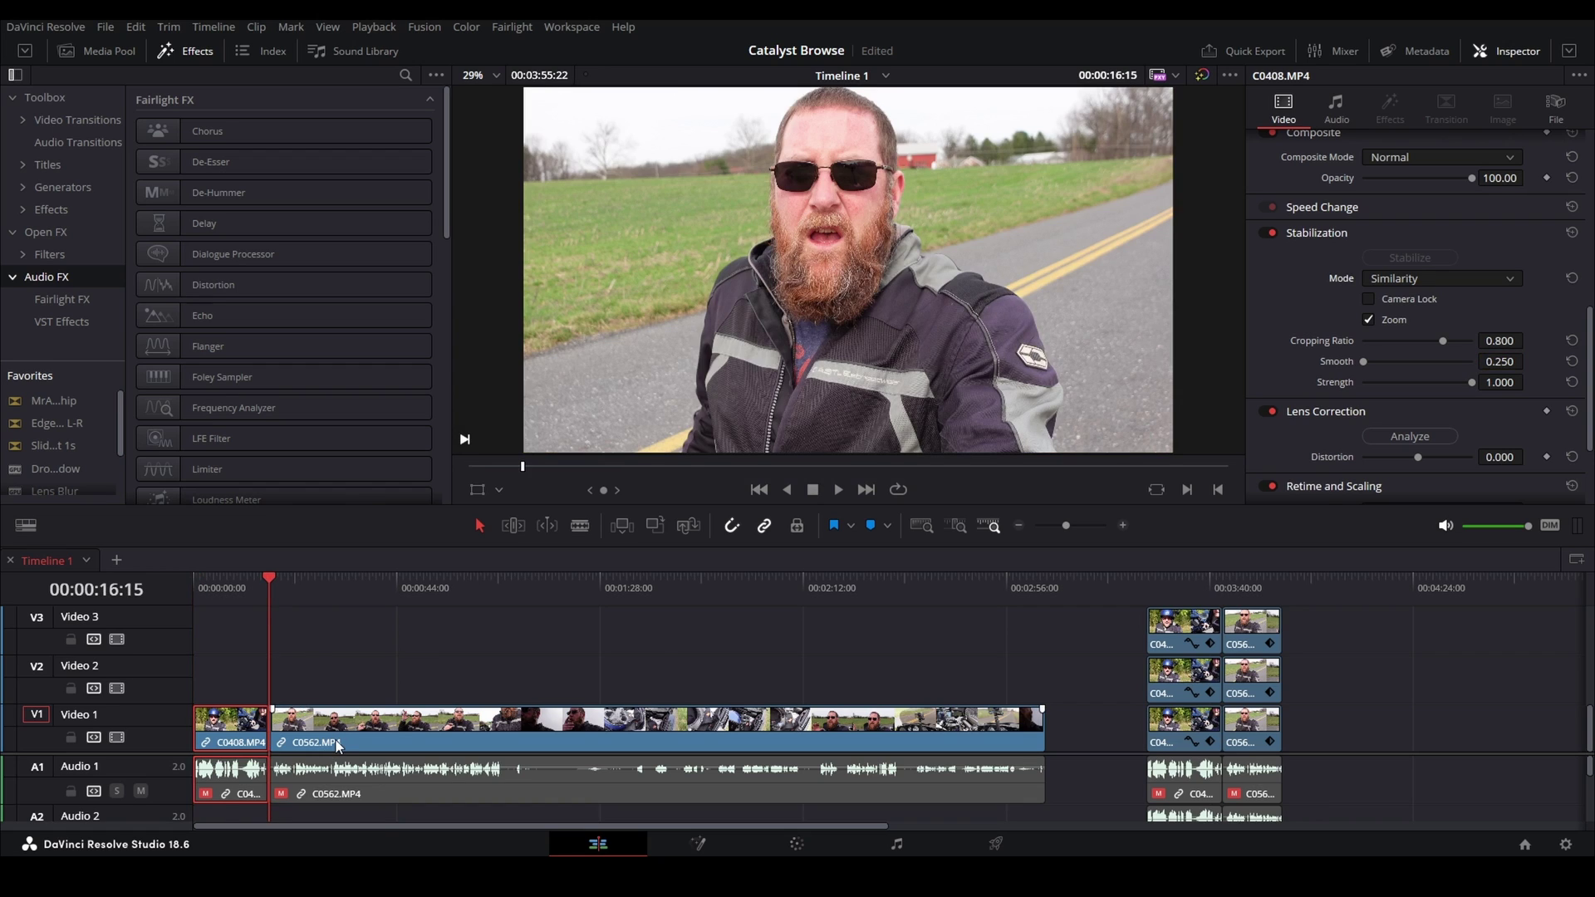
{"action": "left_click", "coordinate": [341, 745]}
{"action": "left_click", "coordinate": [1493, 341]}
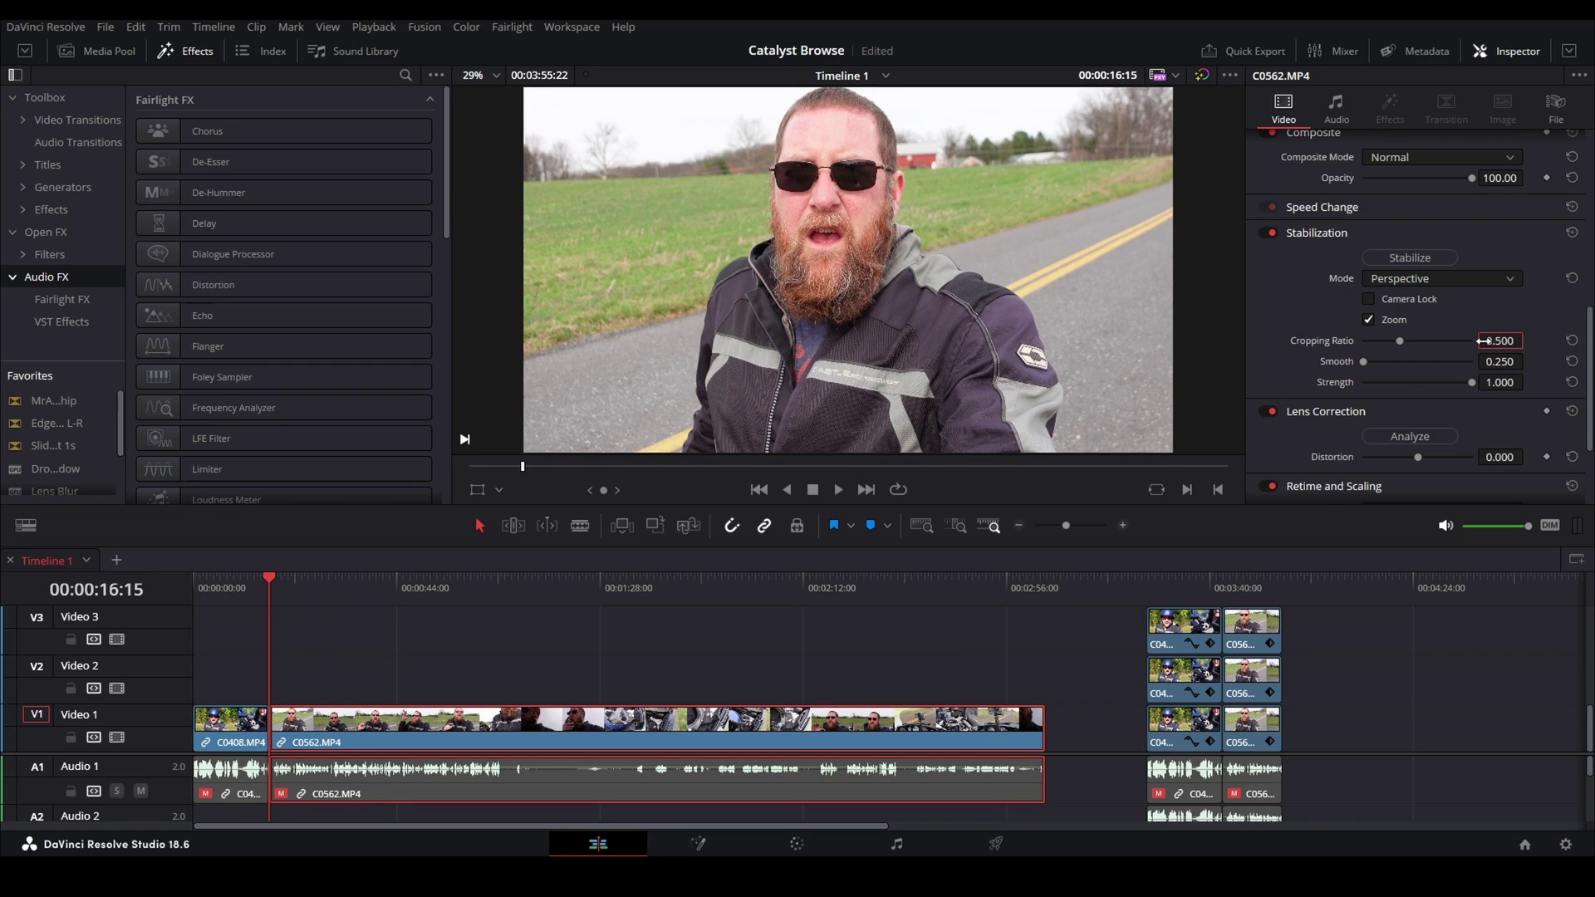
{"action": "type", "text": ".875"}
{"action": "key", "text": "Return"}
{"action": "left_click", "coordinate": [1392, 275]}
{"action": "left_click", "coordinate": [1405, 301]}
{"action": "left_click", "coordinate": [1409, 259]}
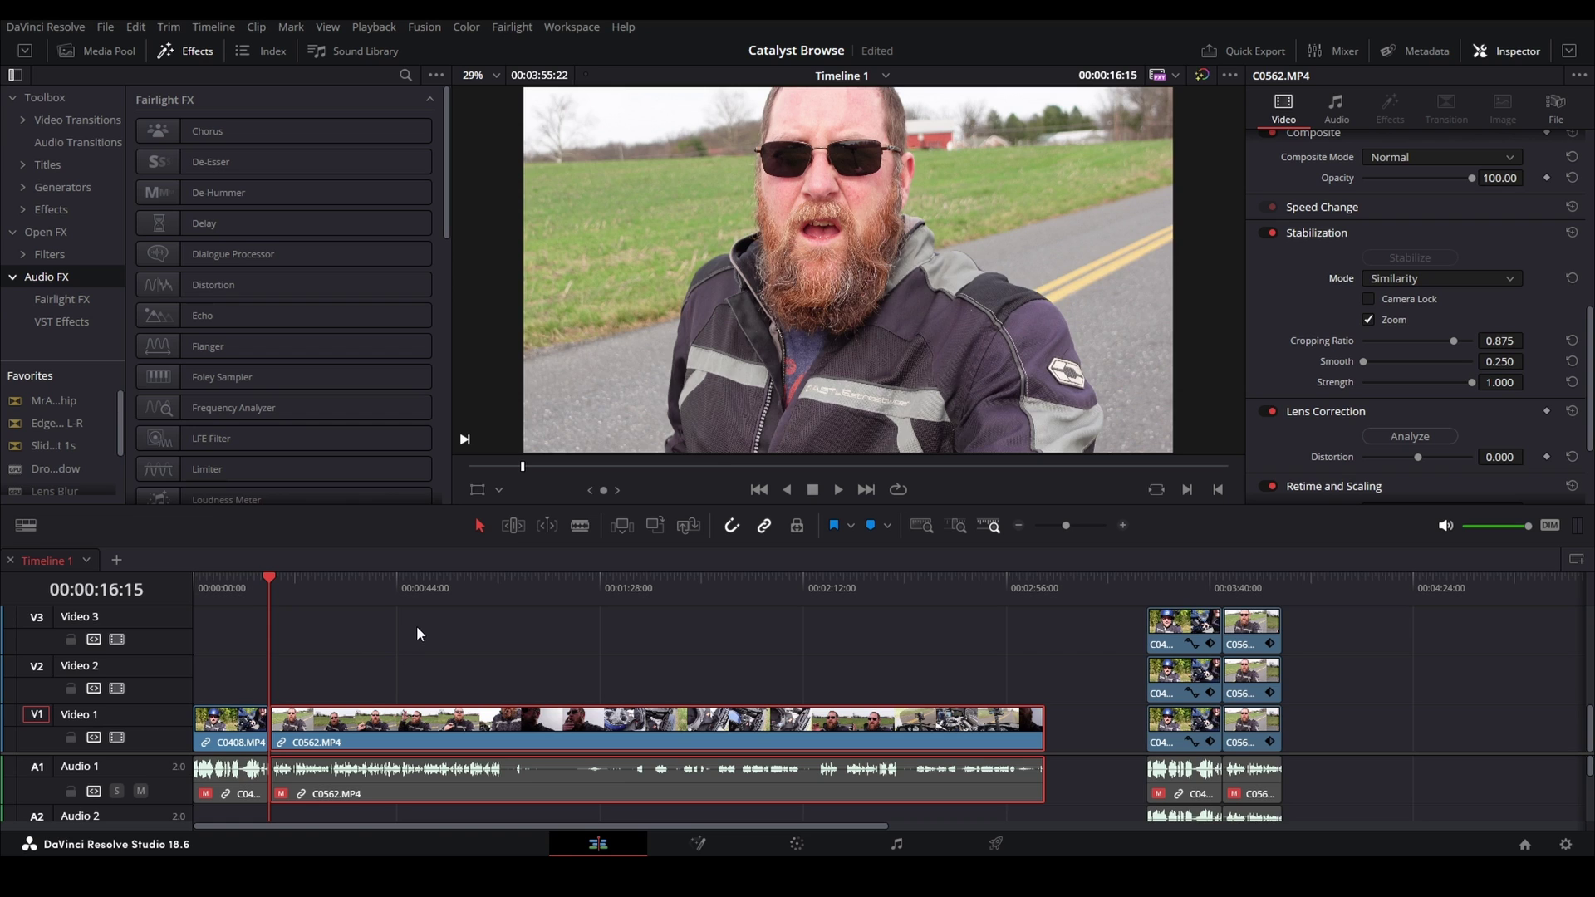
Play the first seconds of the stabilized C0562.MP4 clip and return the playhead to its start
{"action": "key", "text": "space"}
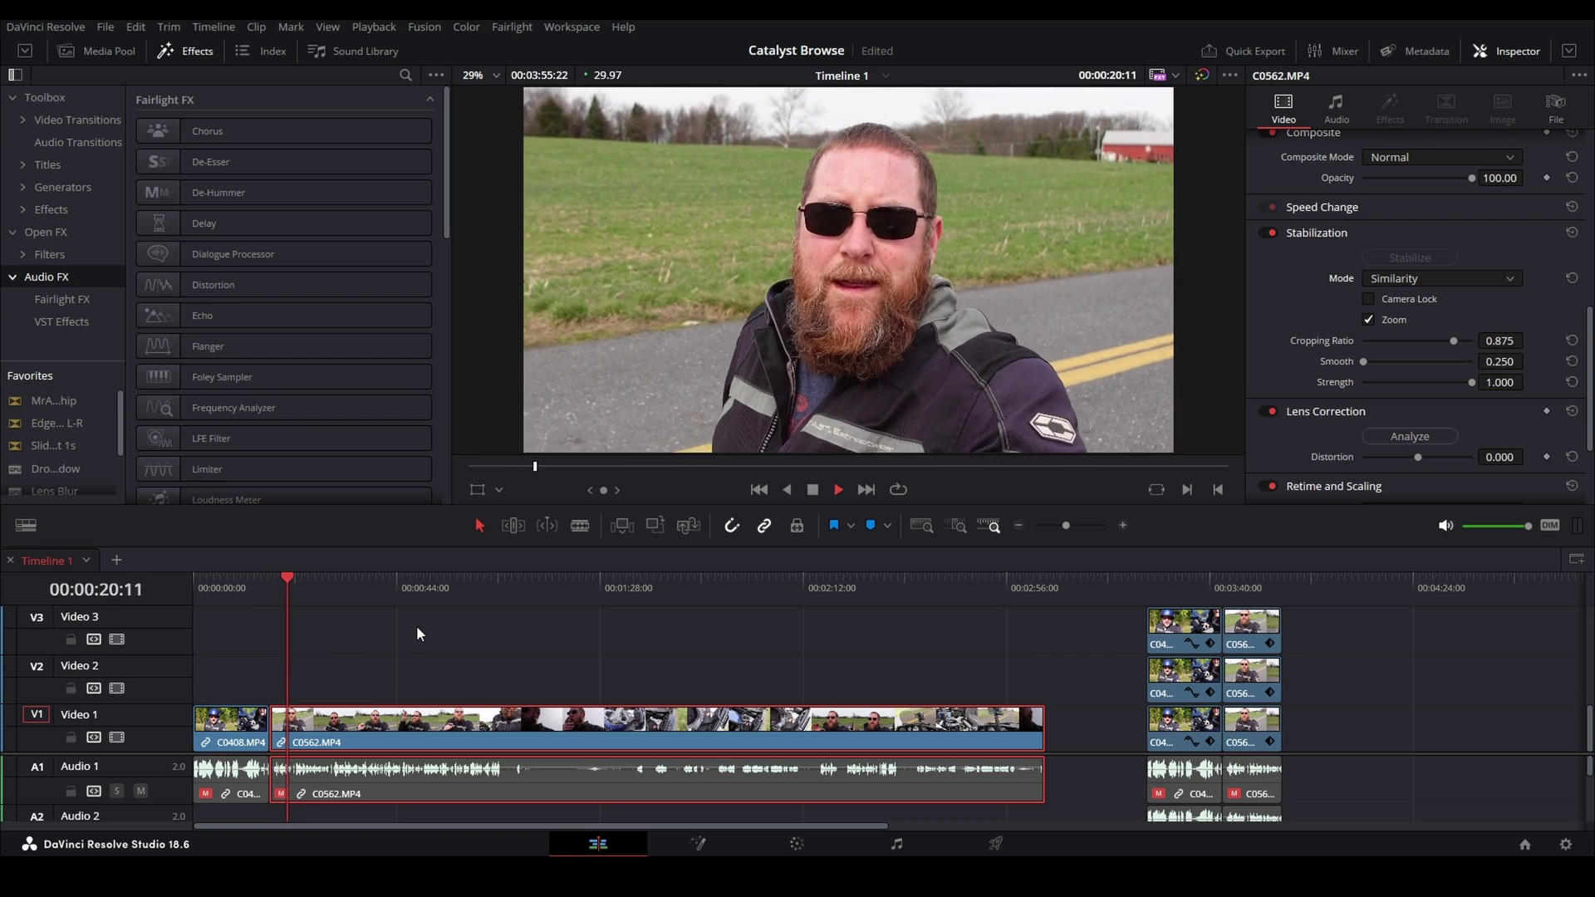
{"action": "key", "text": "space"}
{"action": "left_click", "coordinate": [269, 580]}
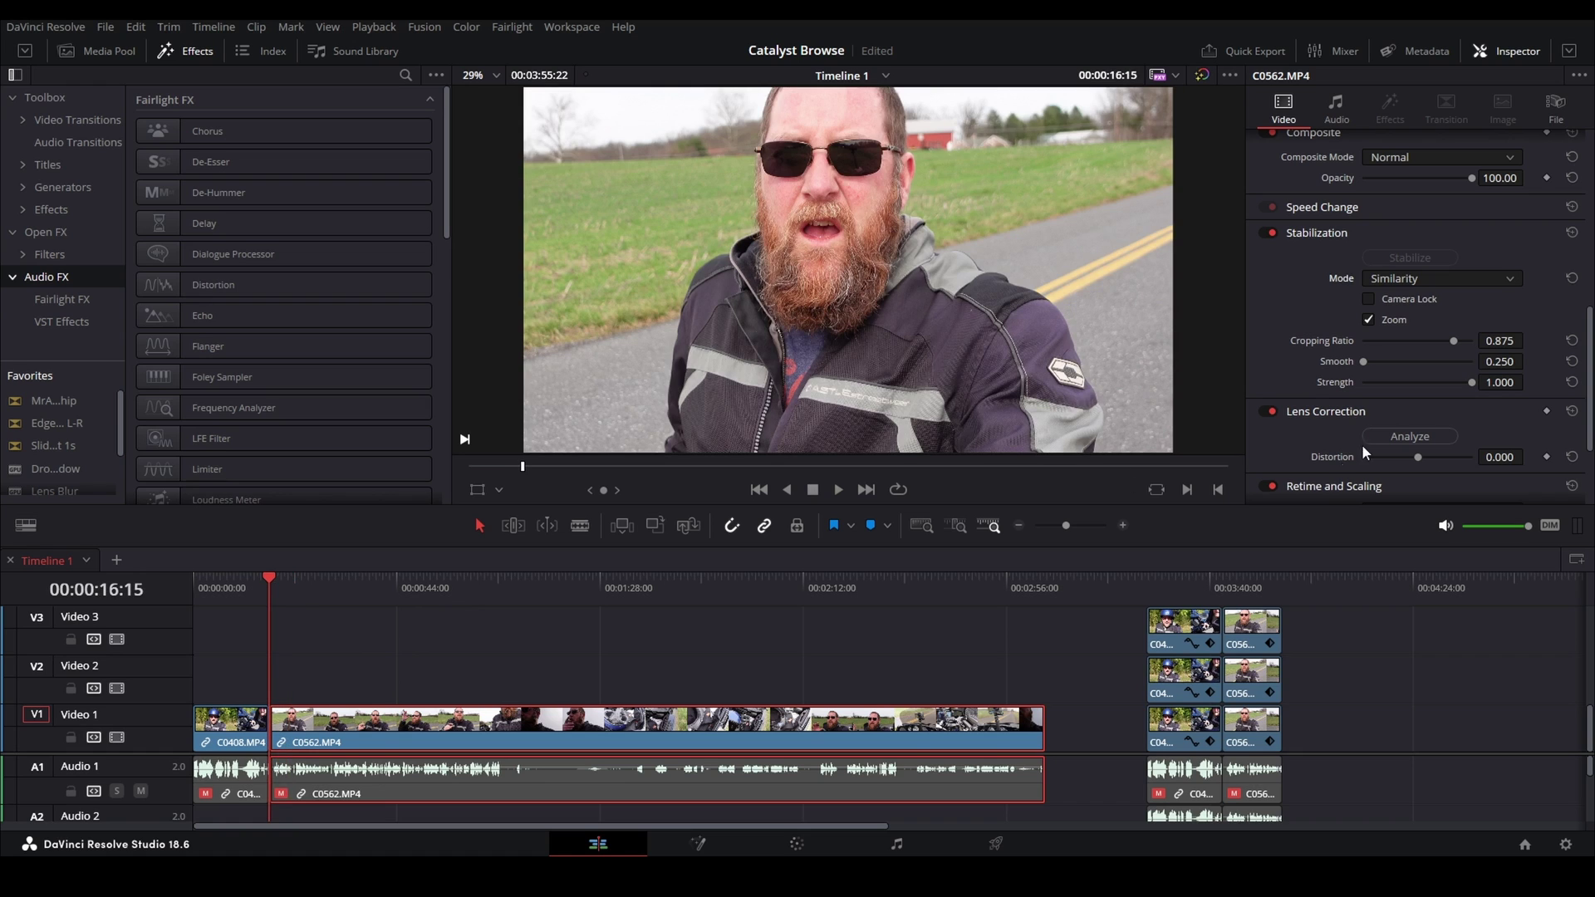
Toggle C0562.MP4's stabilization off and on repeatedly to compare the framing, leaving it enabled
{"action": "left_click", "coordinate": [1269, 233]}
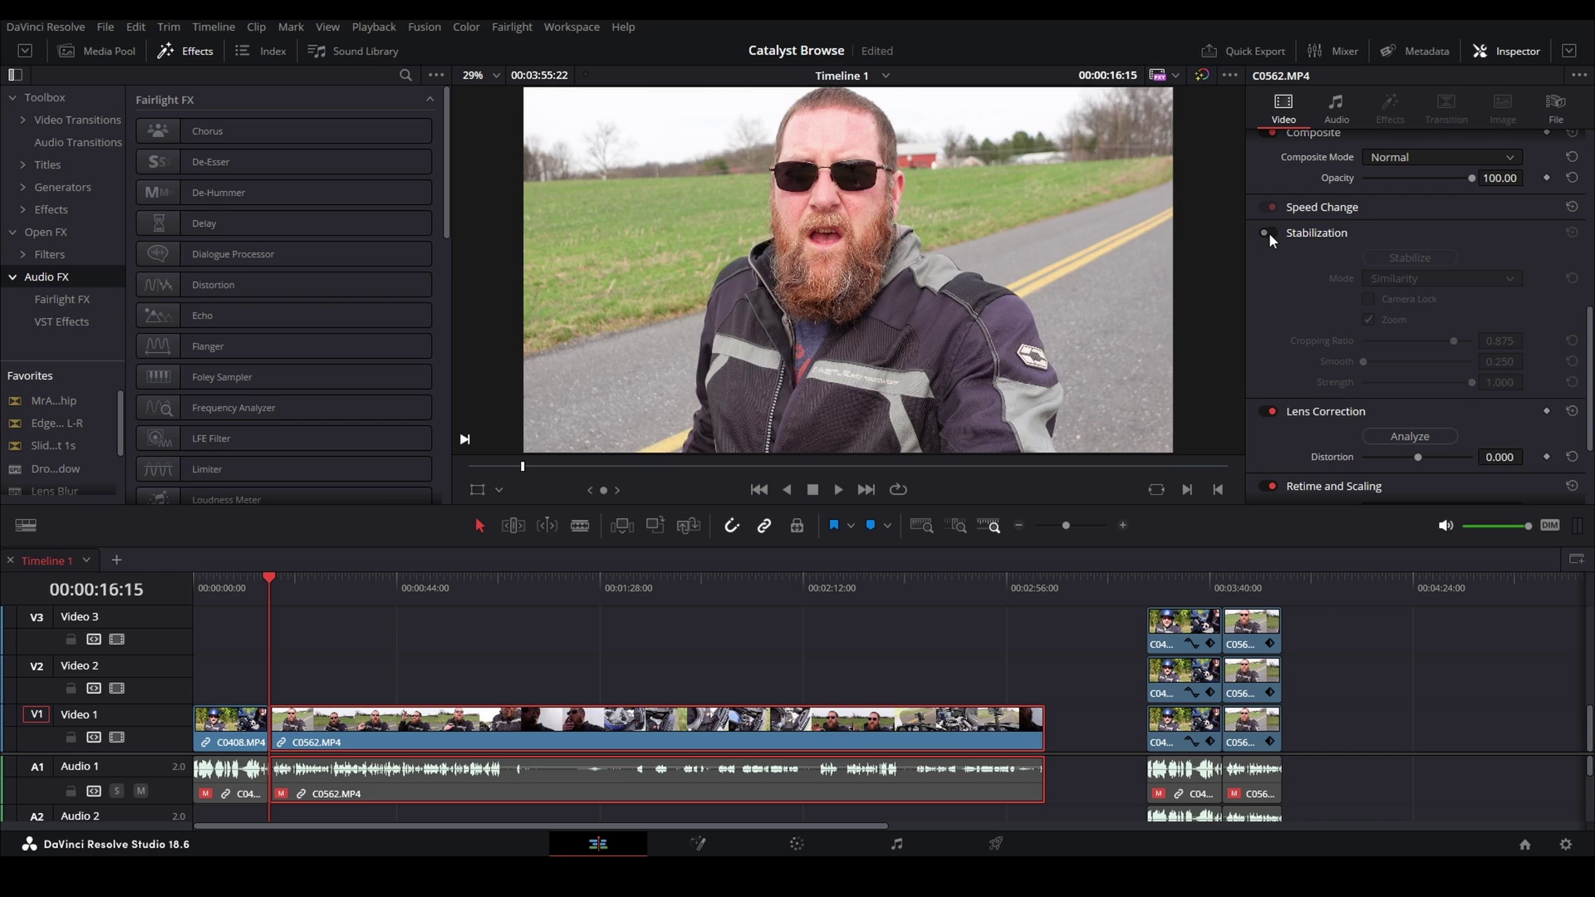
{"action": "left_click", "coordinate": [1269, 233]}
{"action": "left_click", "coordinate": [1269, 233]}
{"action": "left_click", "coordinate": [1269, 233]}
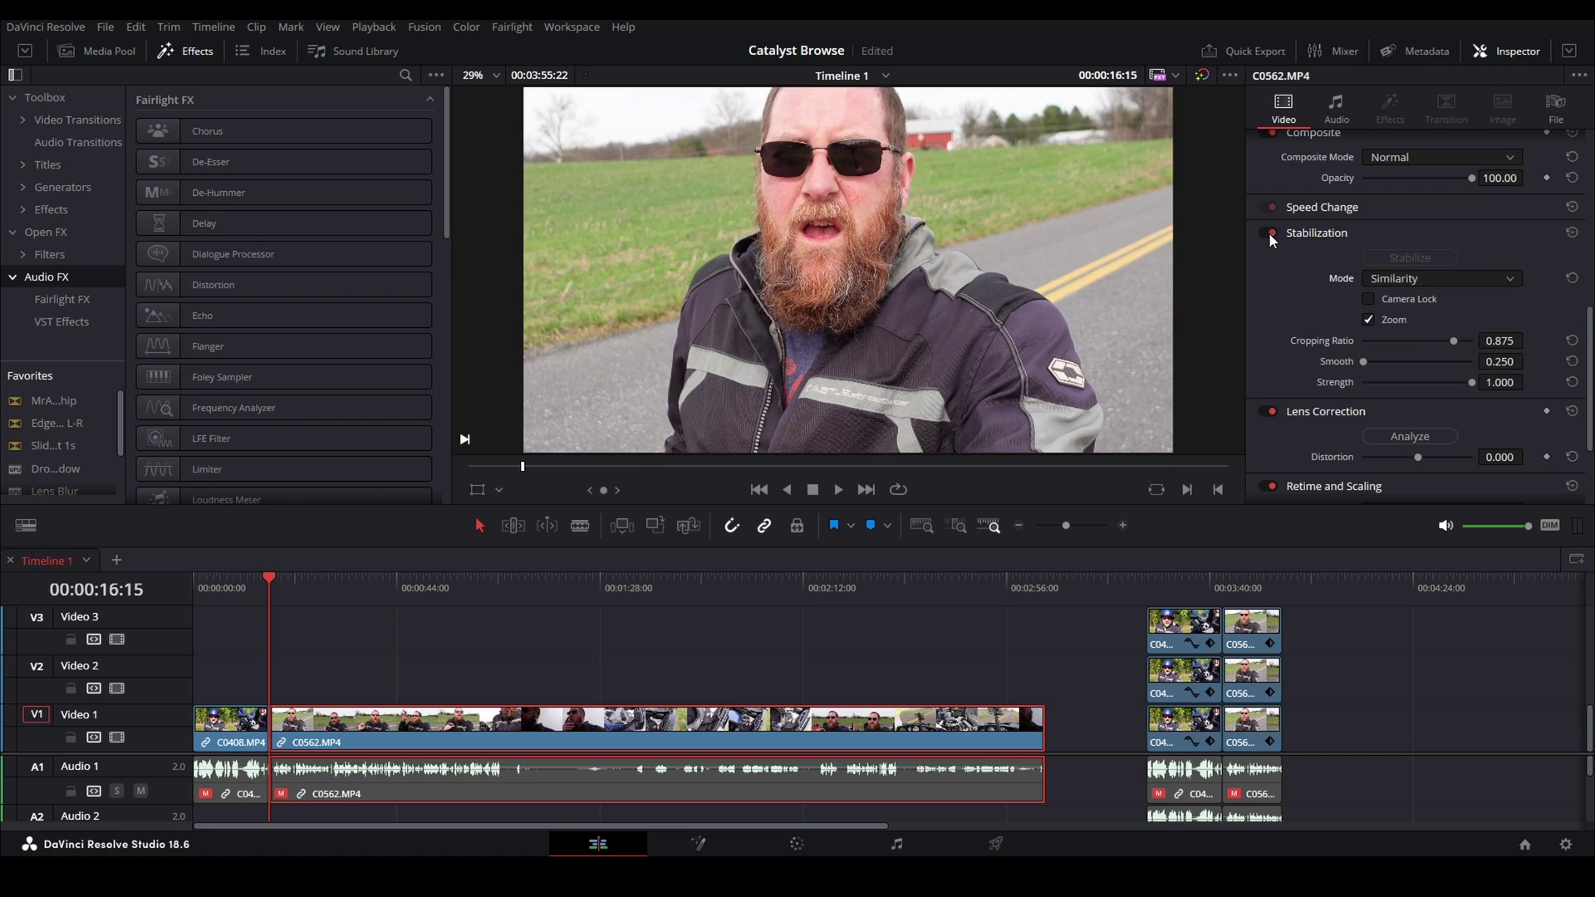
{"action": "left_click", "coordinate": [1268, 233]}
{"action": "left_click", "coordinate": [1268, 232]}
{"action": "left_click", "coordinate": [1269, 232]}
{"action": "left_click", "coordinate": [1268, 233]}
{"action": "left_click", "coordinate": [1269, 233]}
{"action": "left_click", "coordinate": [1269, 233]}
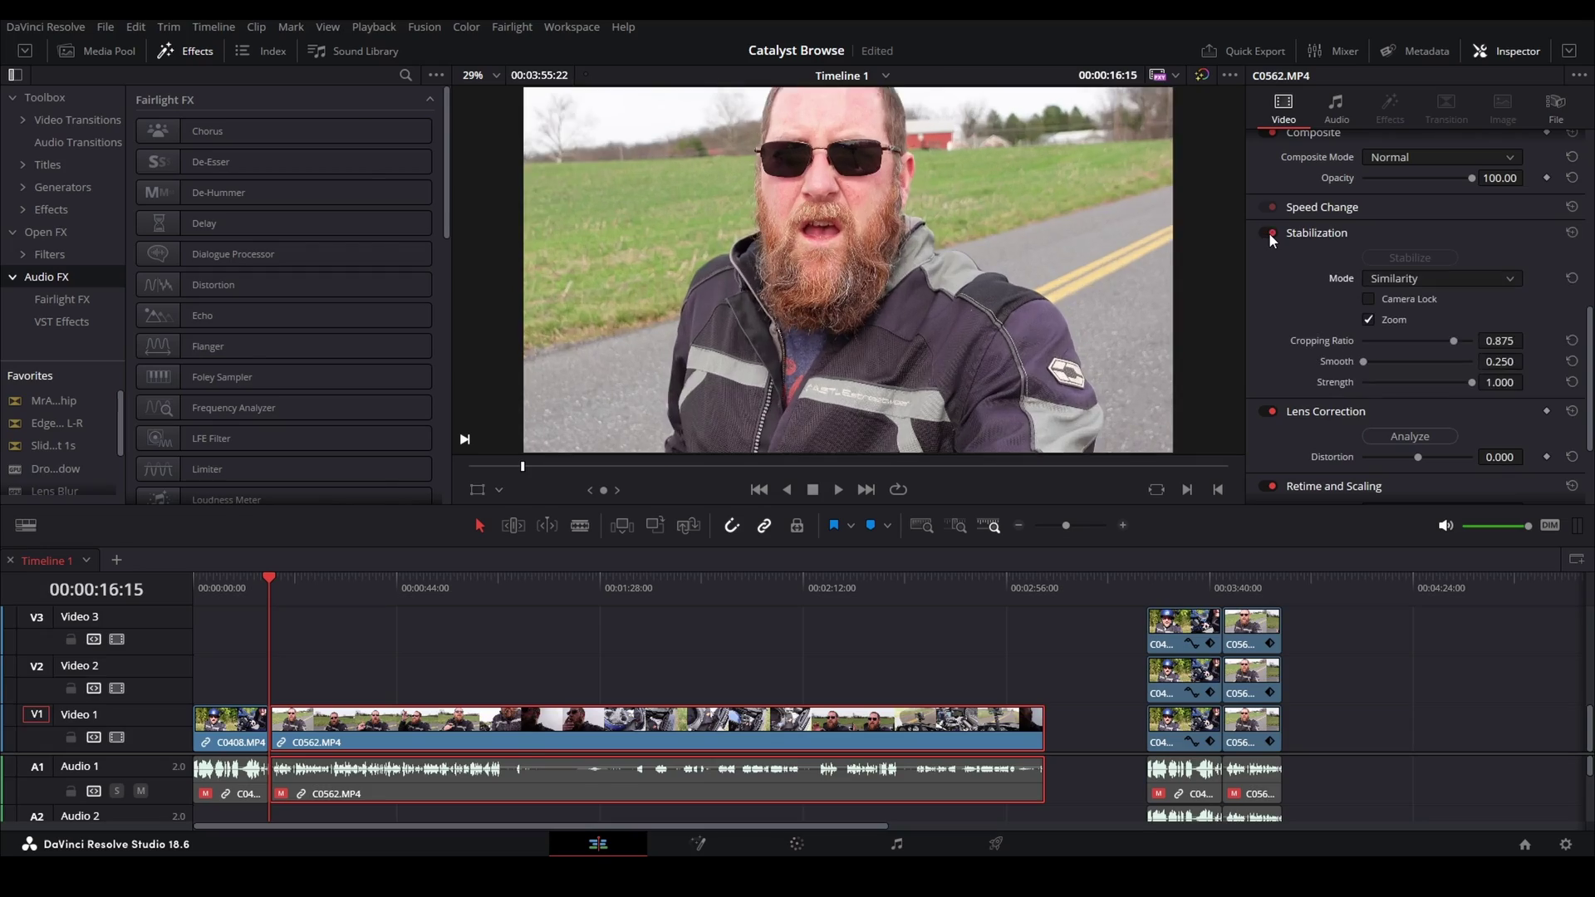